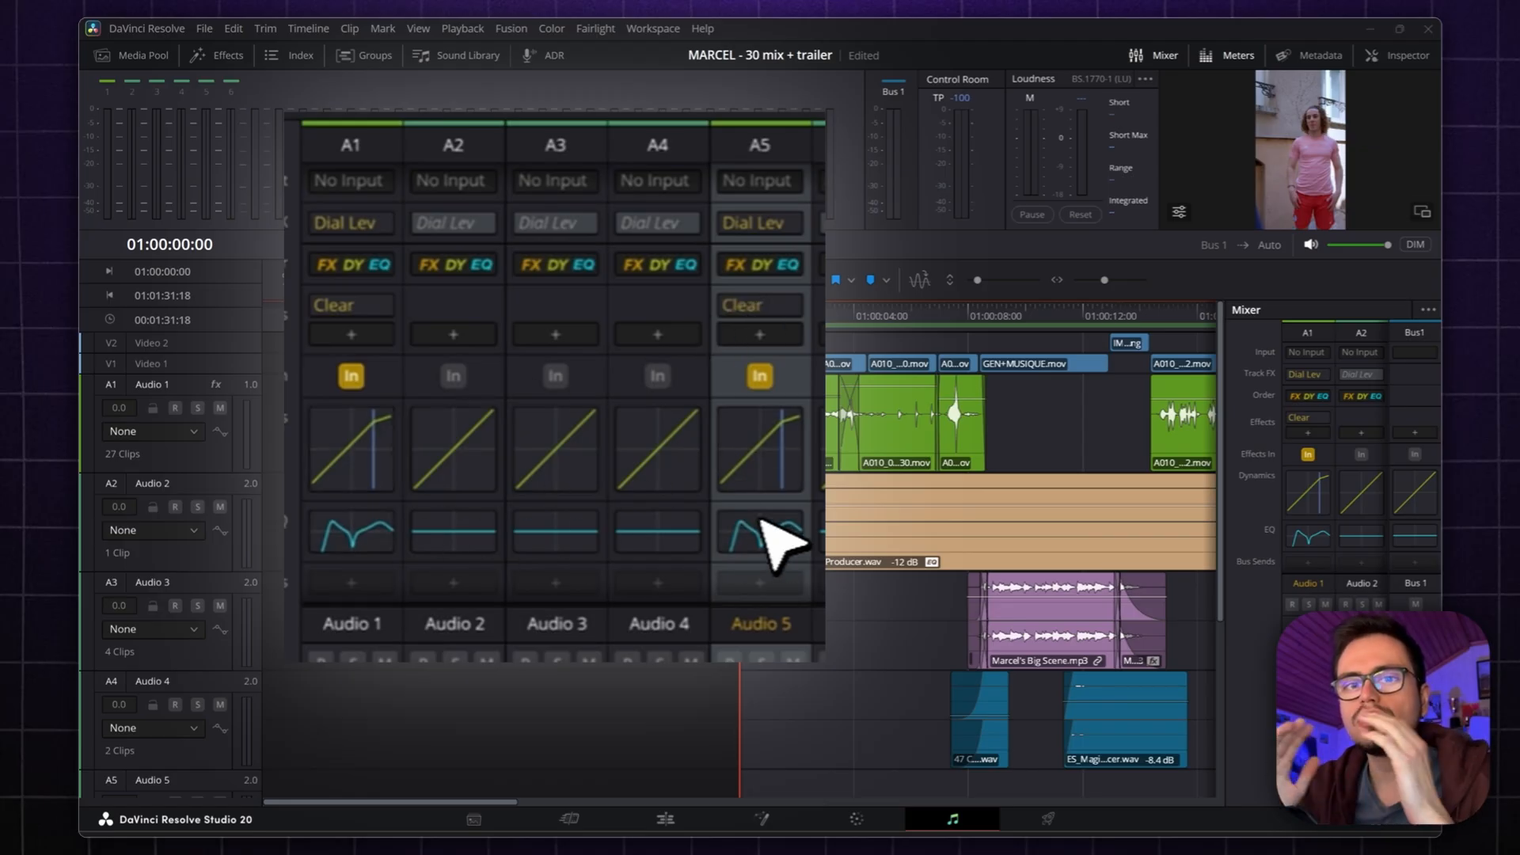
scroll(380, 507, down, 5)
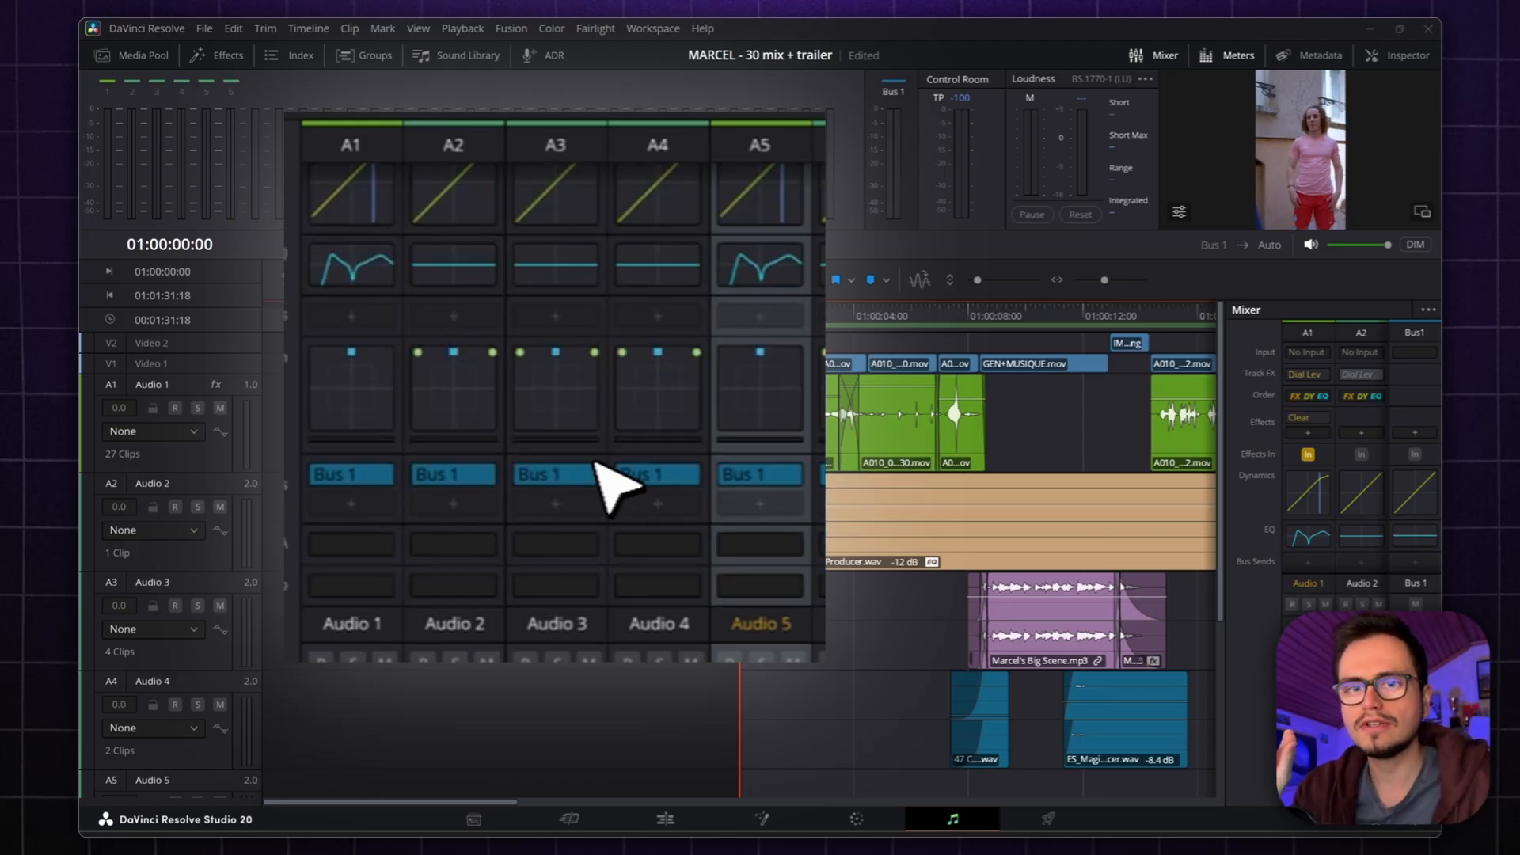
click(772, 475)
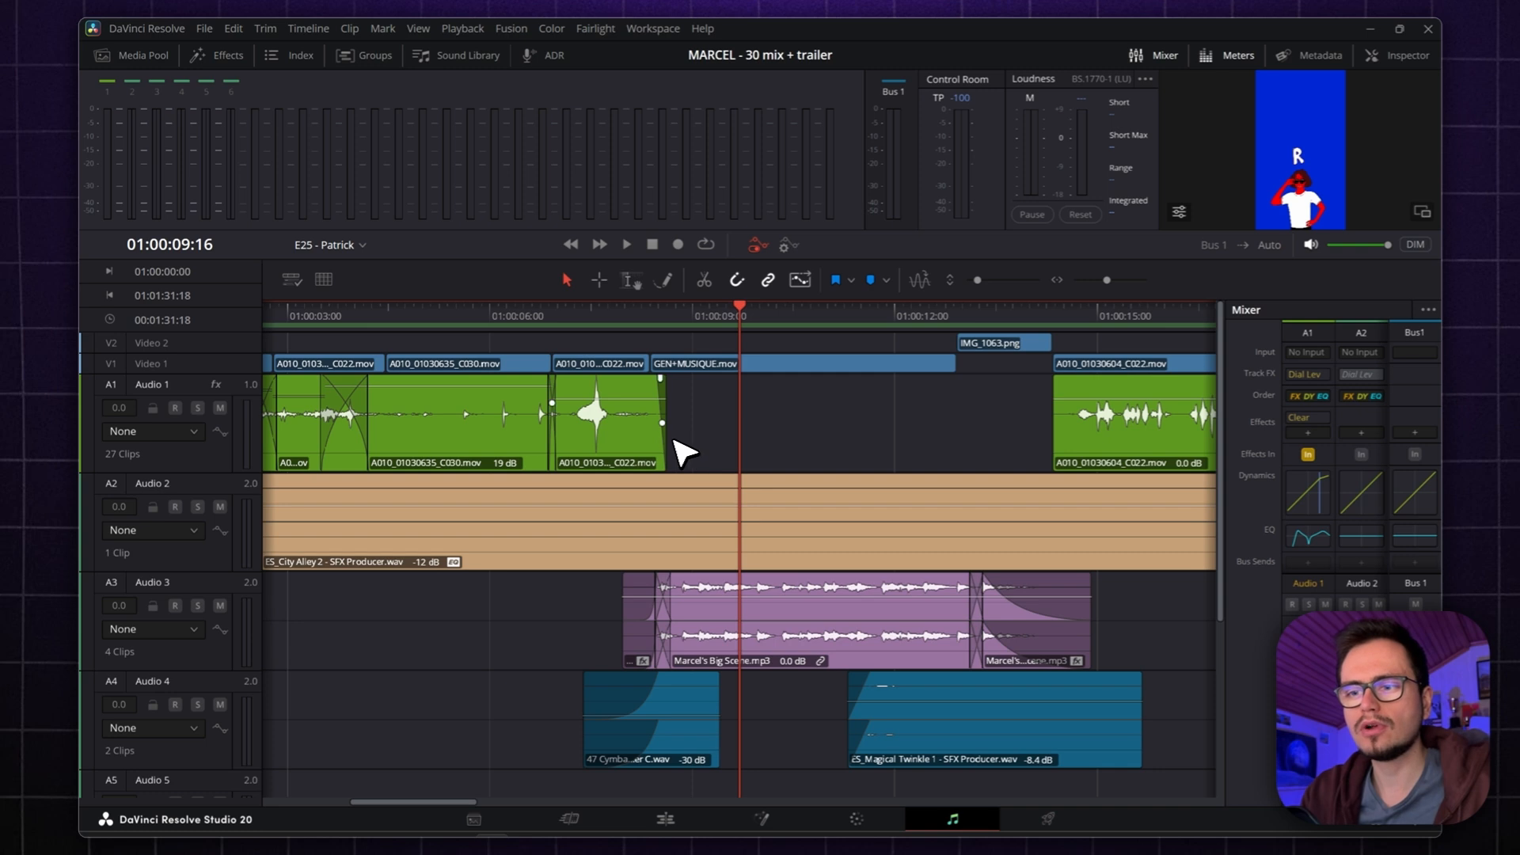
- Add the Reverb effect to the short A010_01030604_C022.mov clip just before the gap on Audio 1
key(shift+space)
text(Reverb)
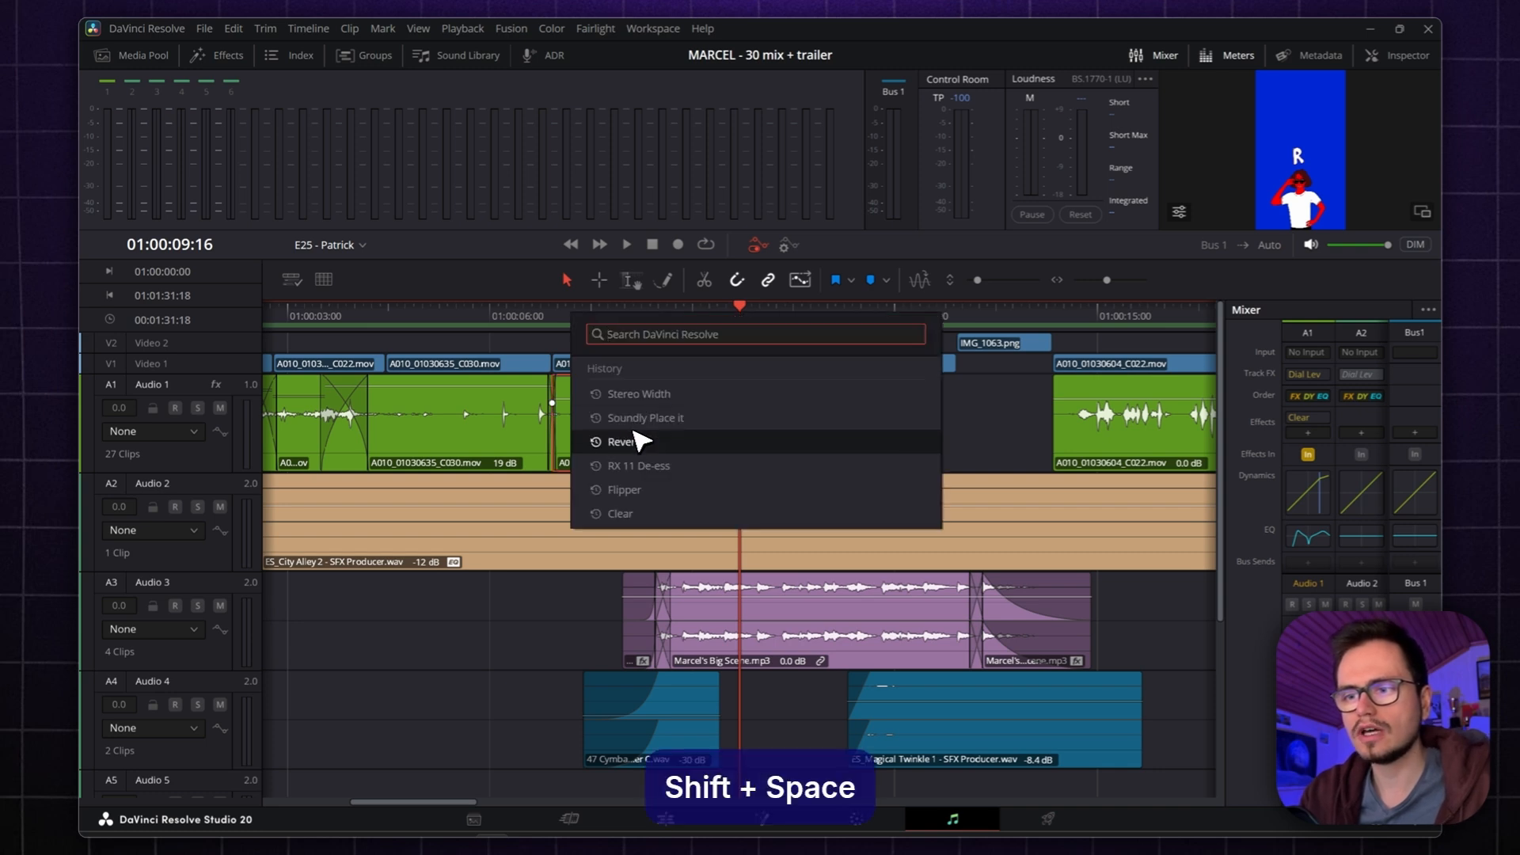
click(733, 369)
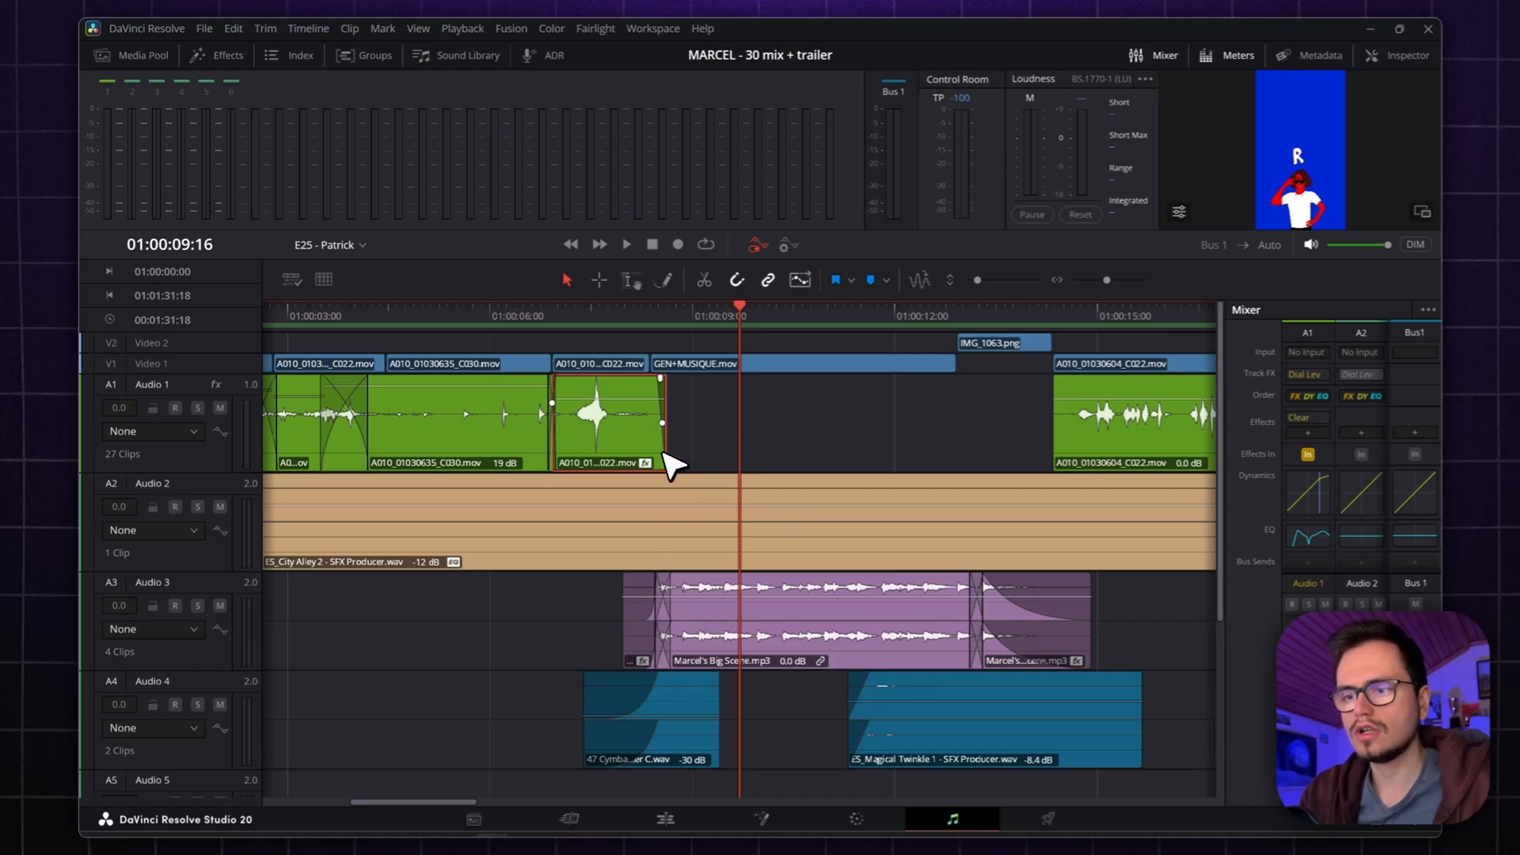
- Copy the Reverb clip's attributes and paste only its plugins onto the Marcel's Big Scene.mp3 clips on Audio 3
key(ctrl+c)
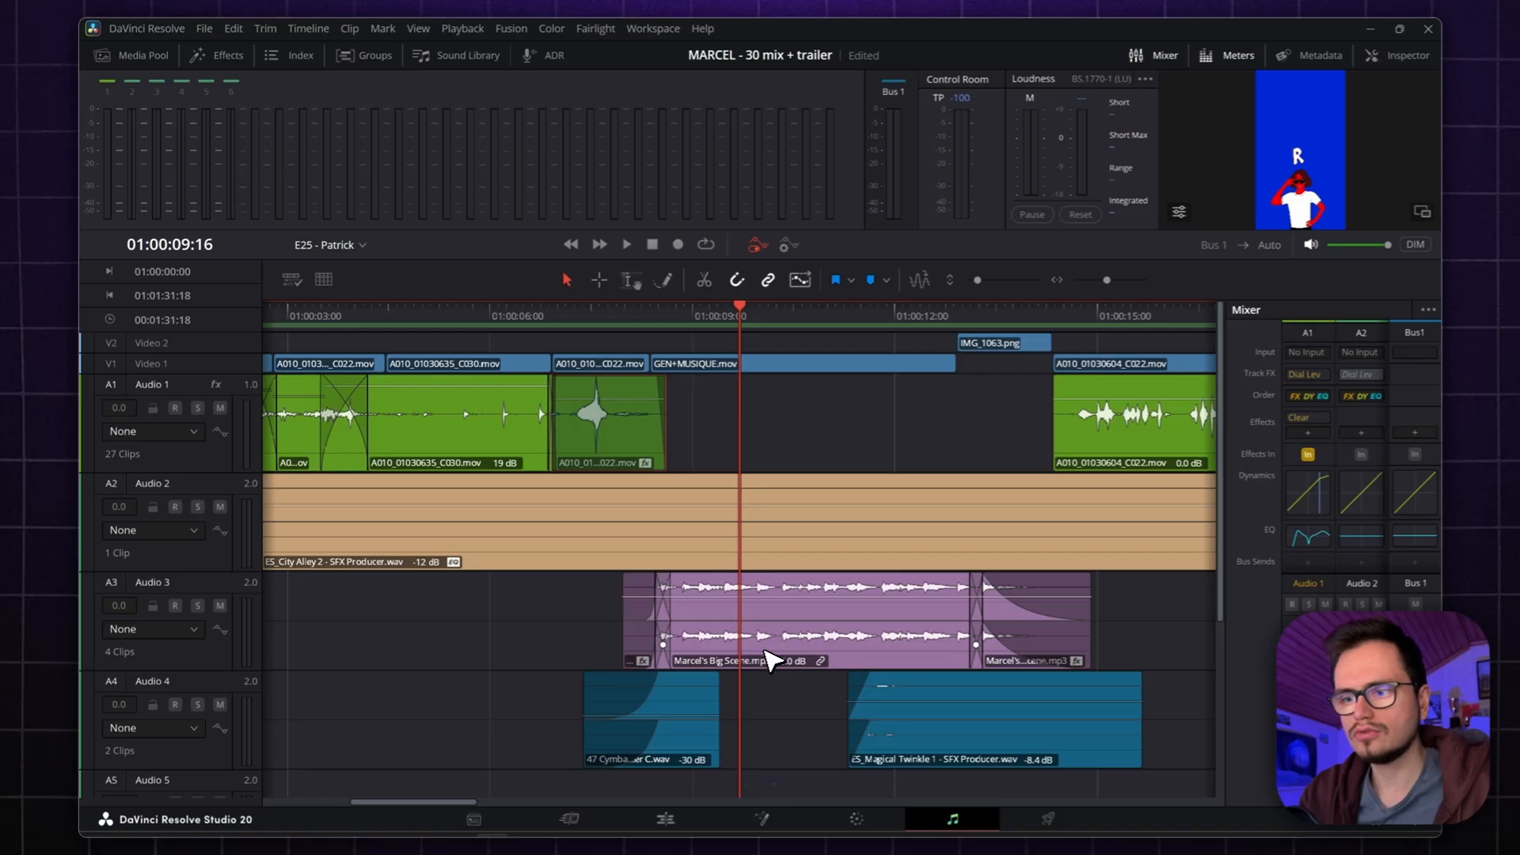
click(767, 657)
right_click(767, 659)
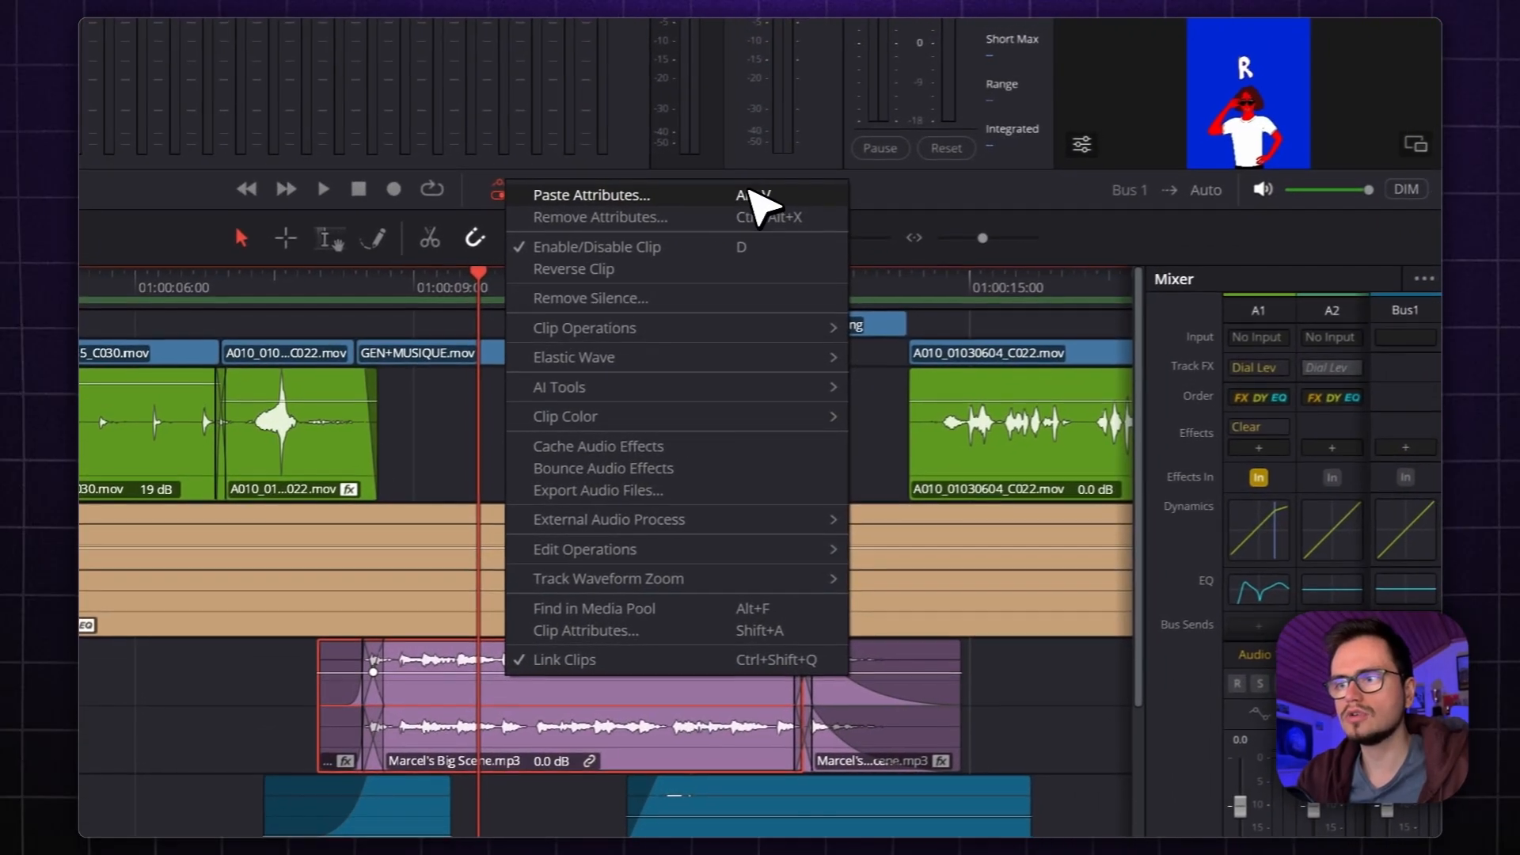
click(780, 198)
click(321, 489)
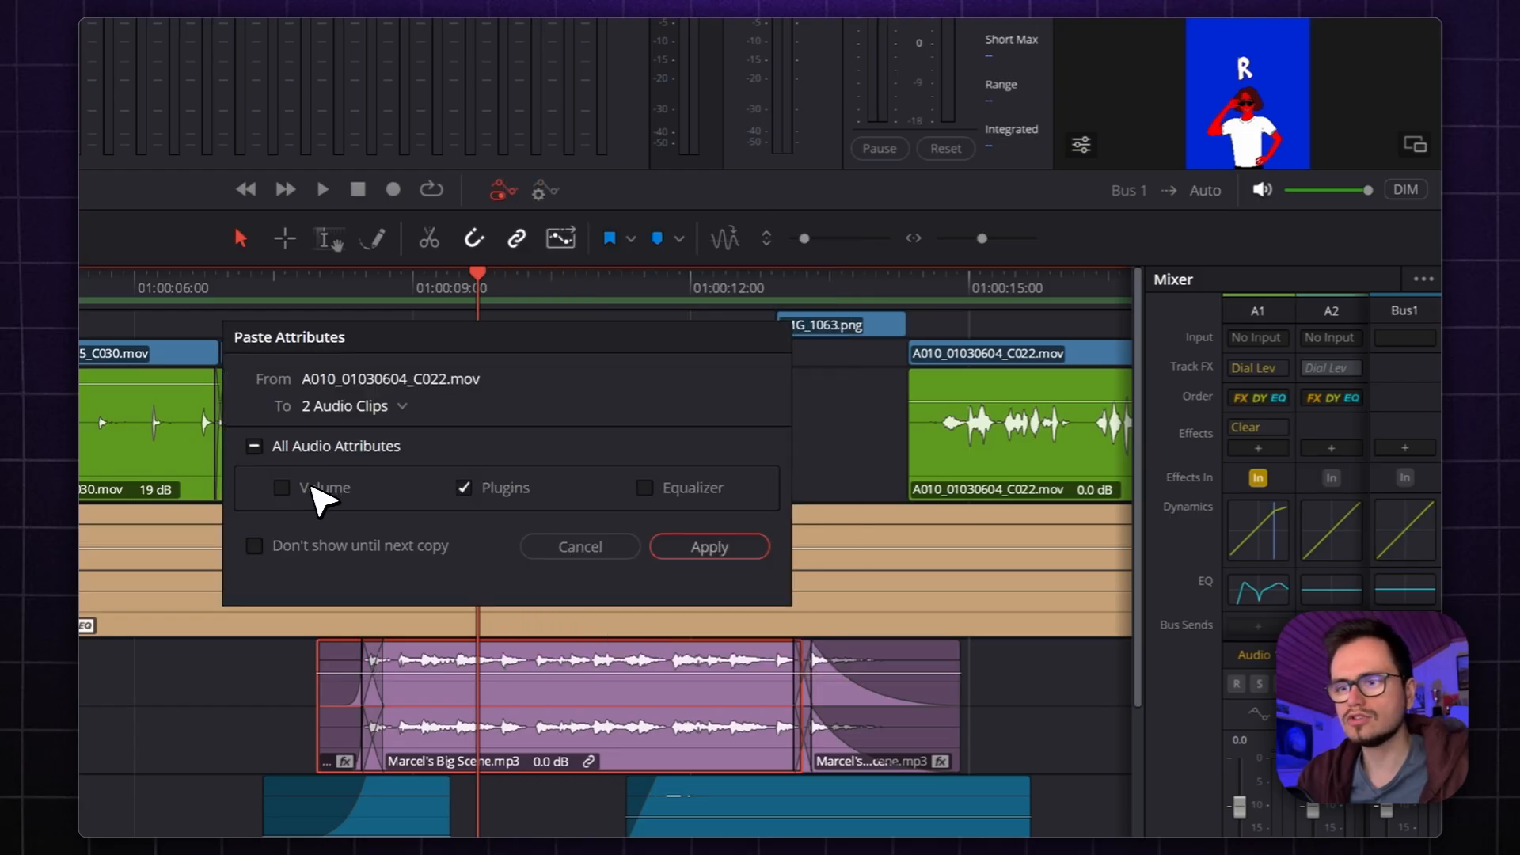
click(523, 495)
click(506, 488)
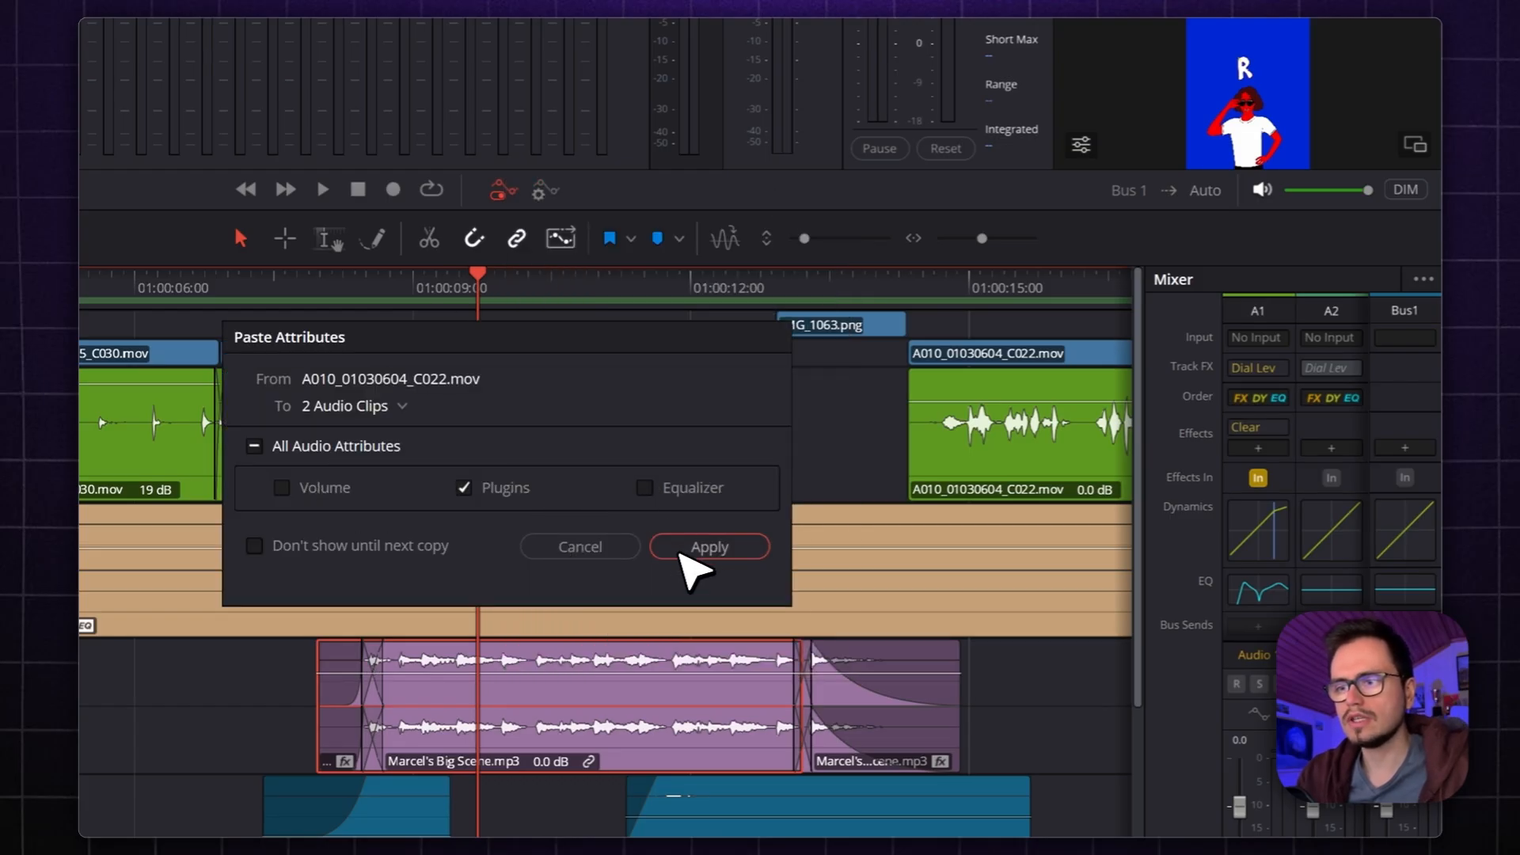
click(709, 547)
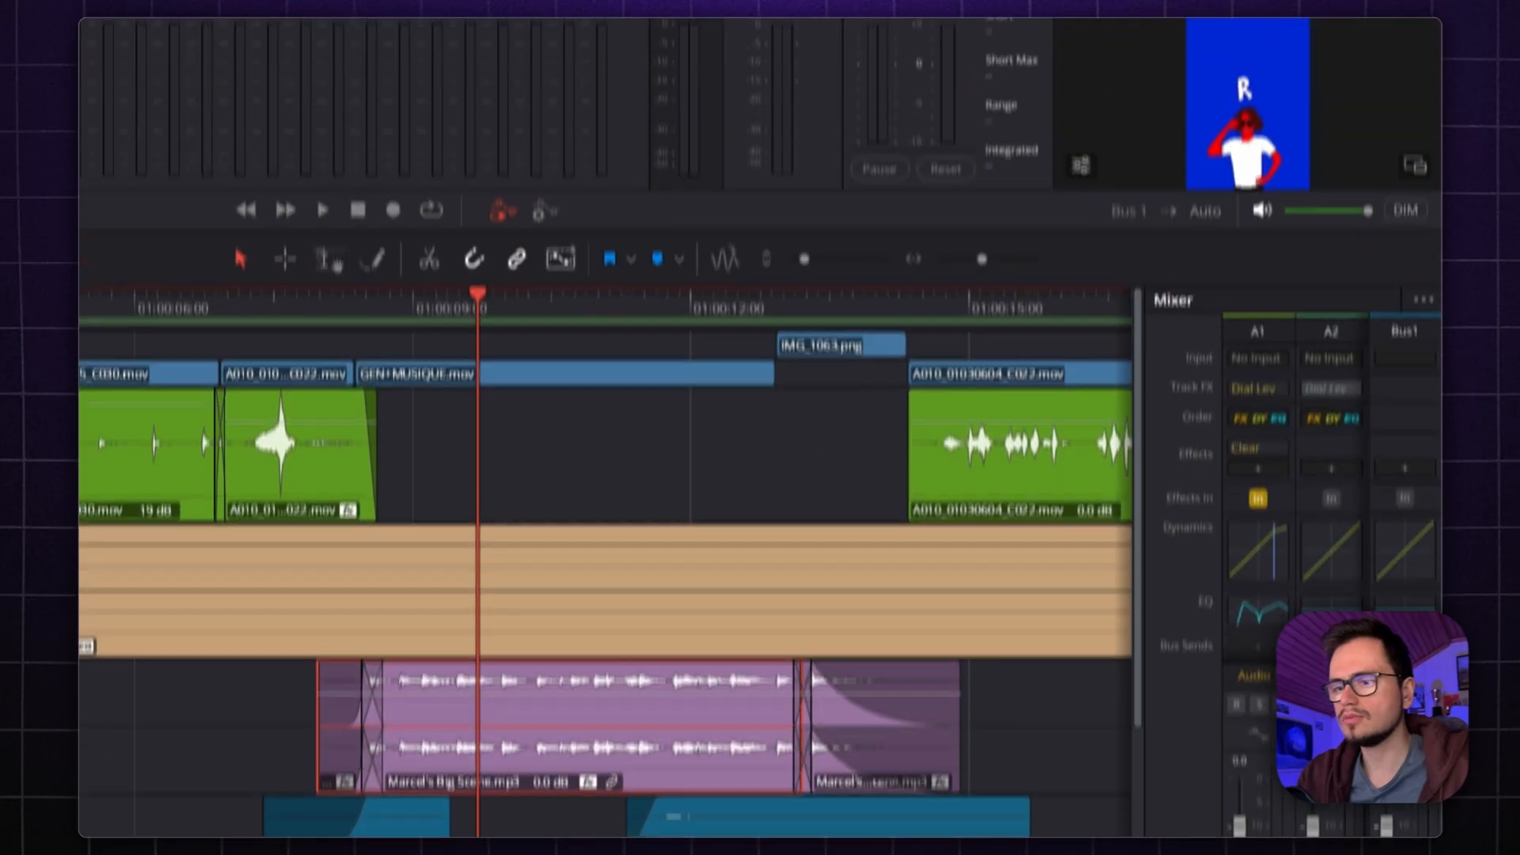
- Open the Inspector to view the pasted Reverb settings and compare the track-level settings of Audio 1 and Audio 2
click(1361, 45)
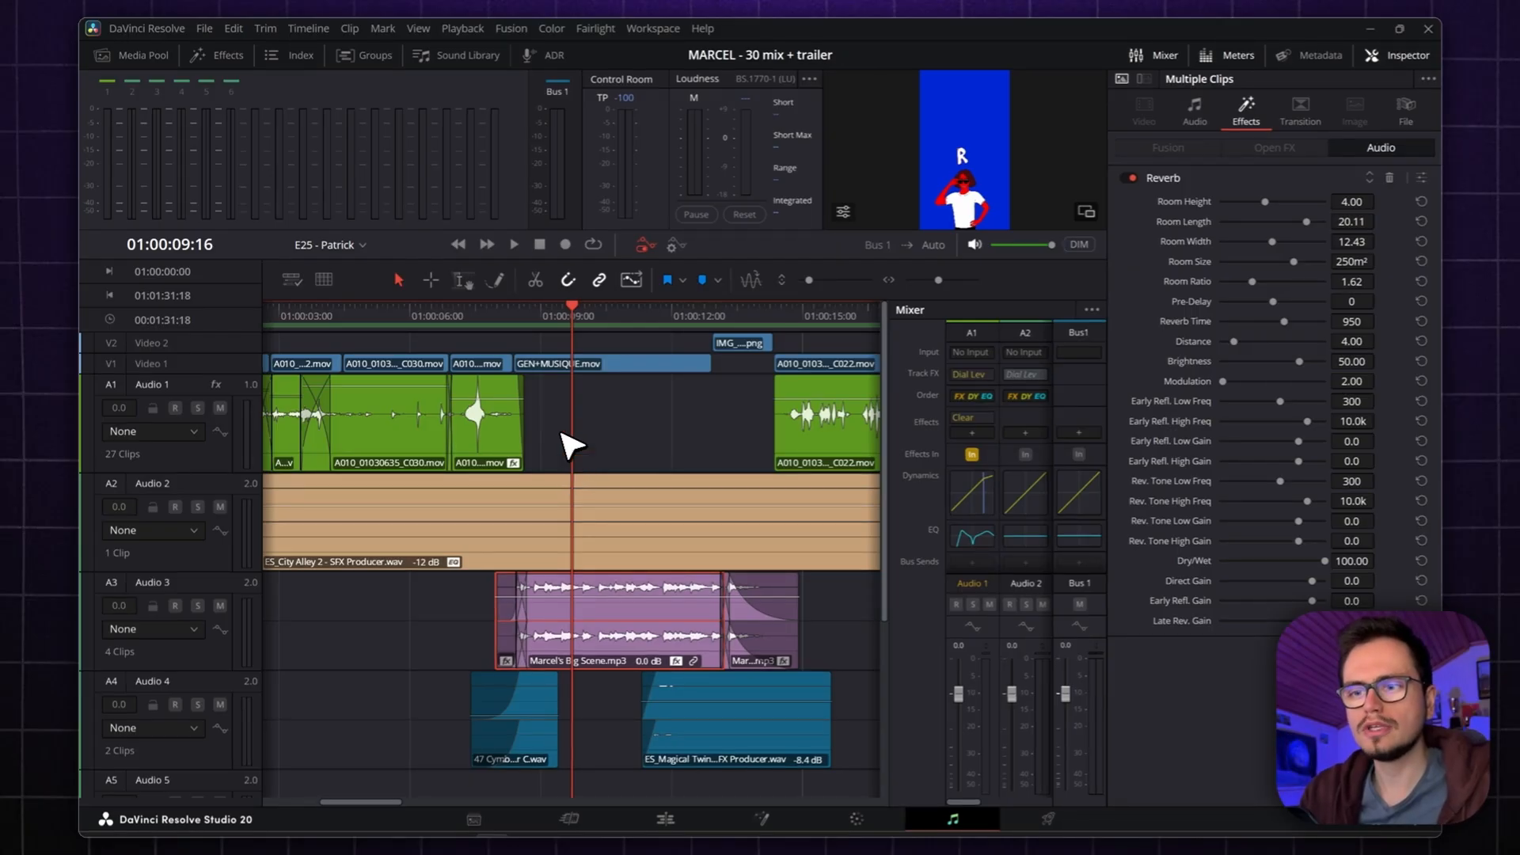
click(245, 398)
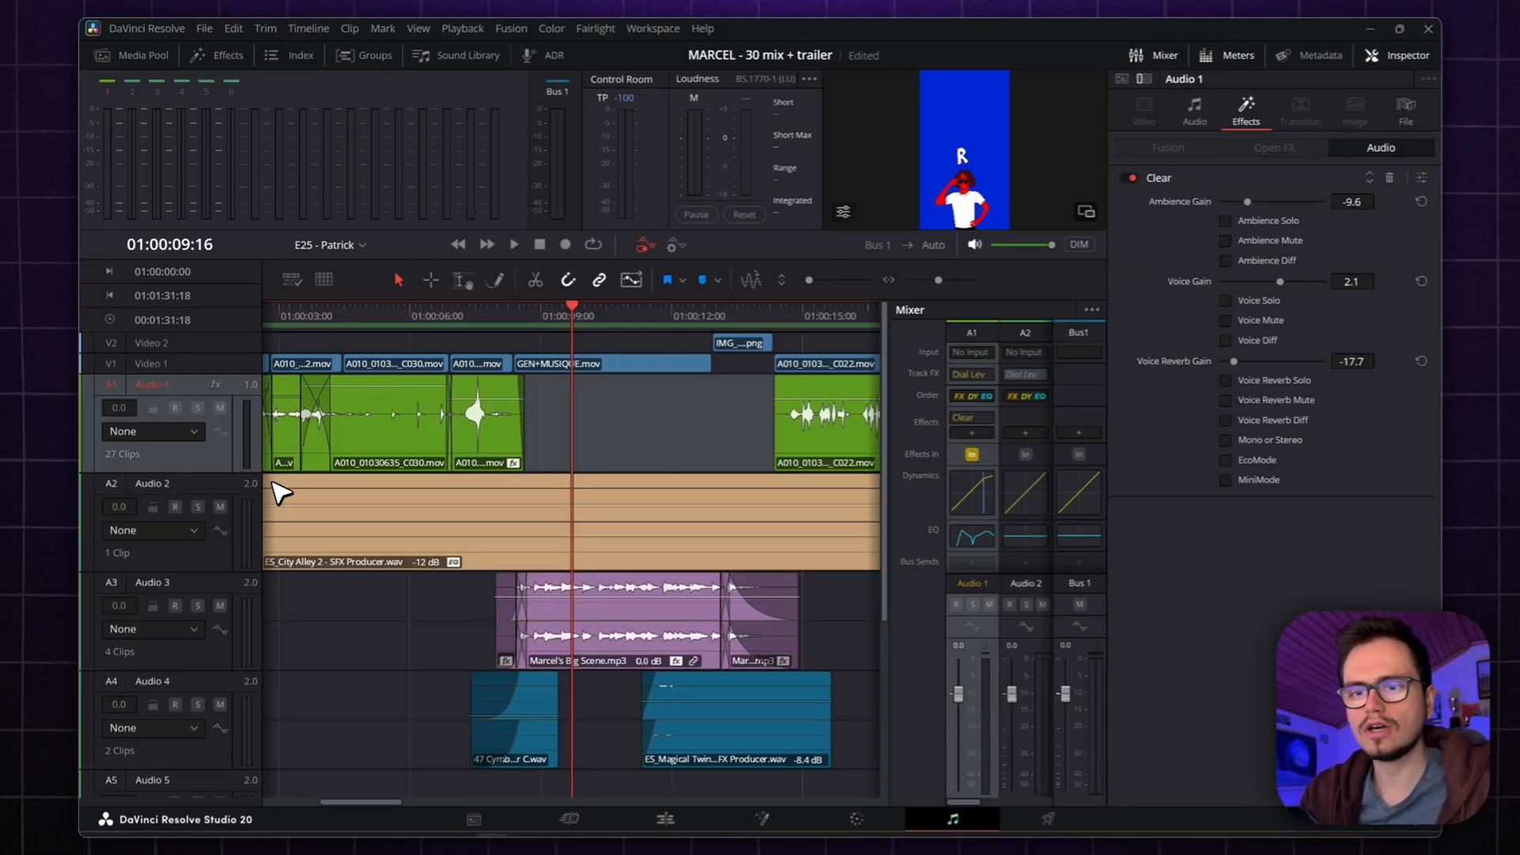
click(250, 514)
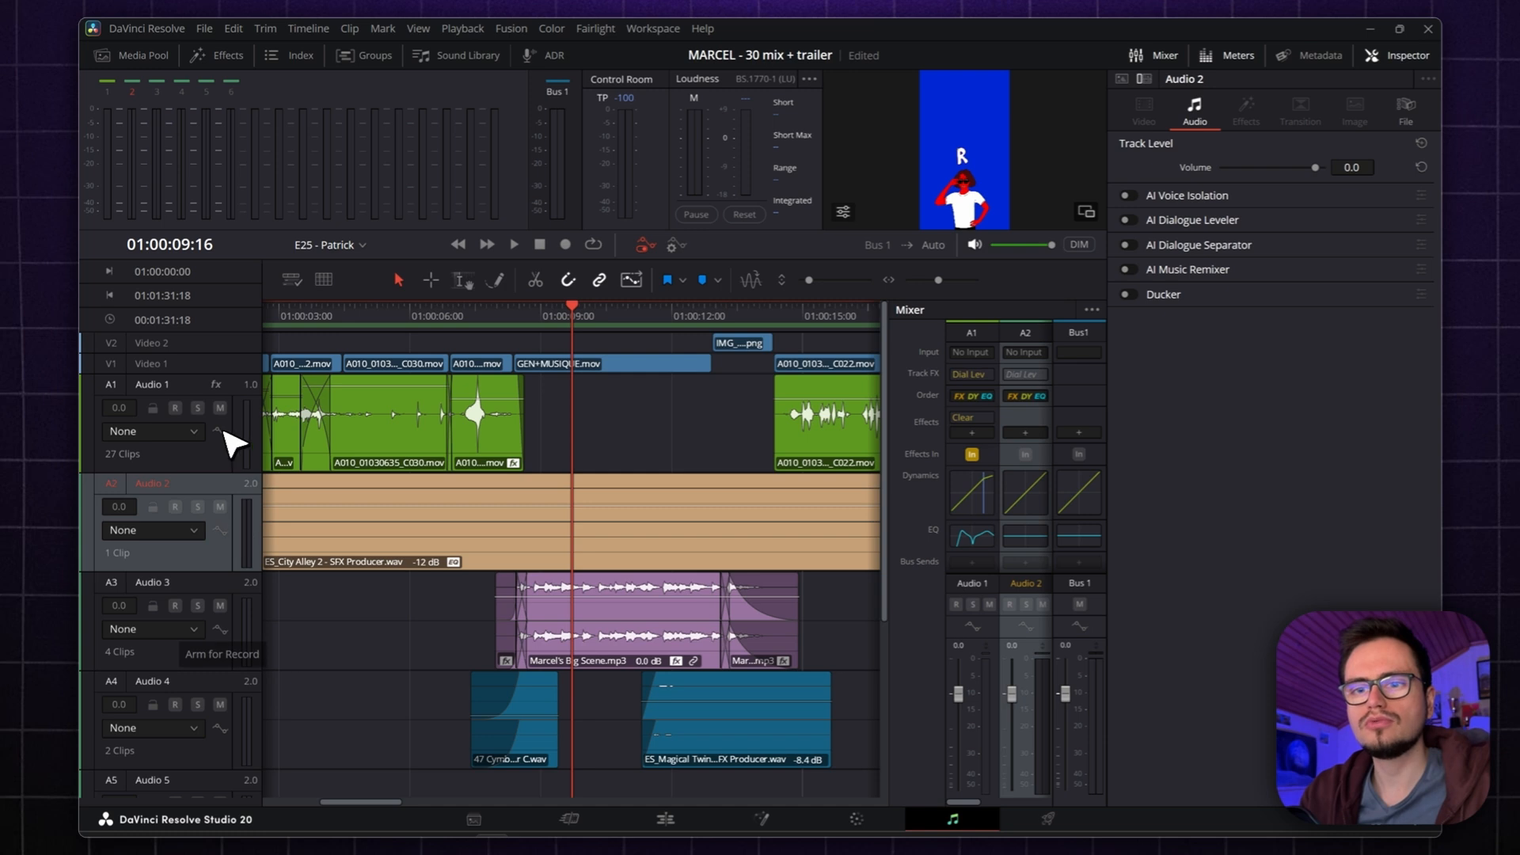
- Copy the track attributes of Audio 1
click(251, 394)
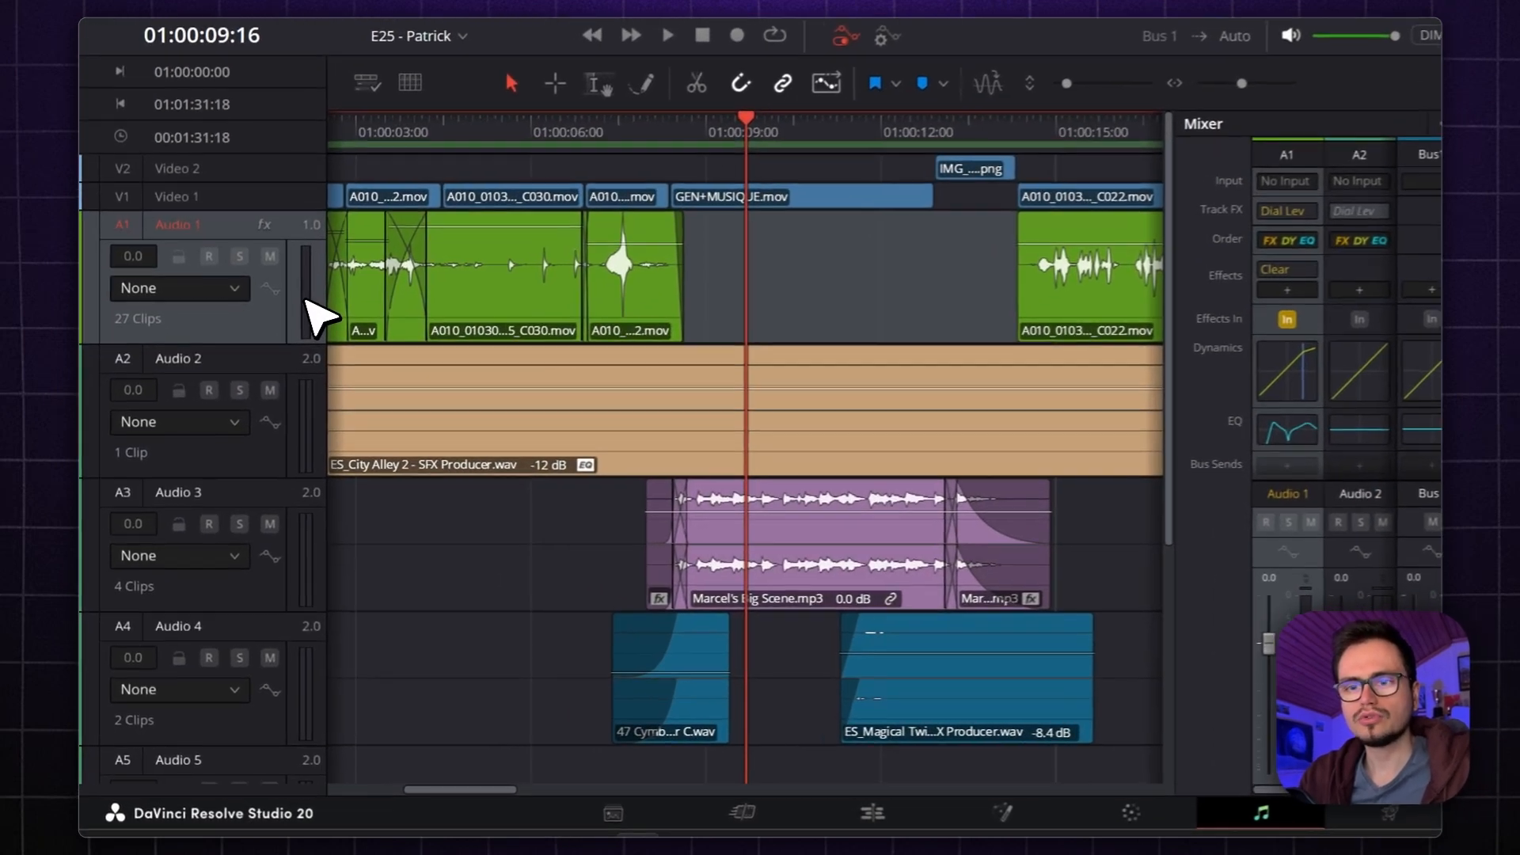
right_click(307, 301)
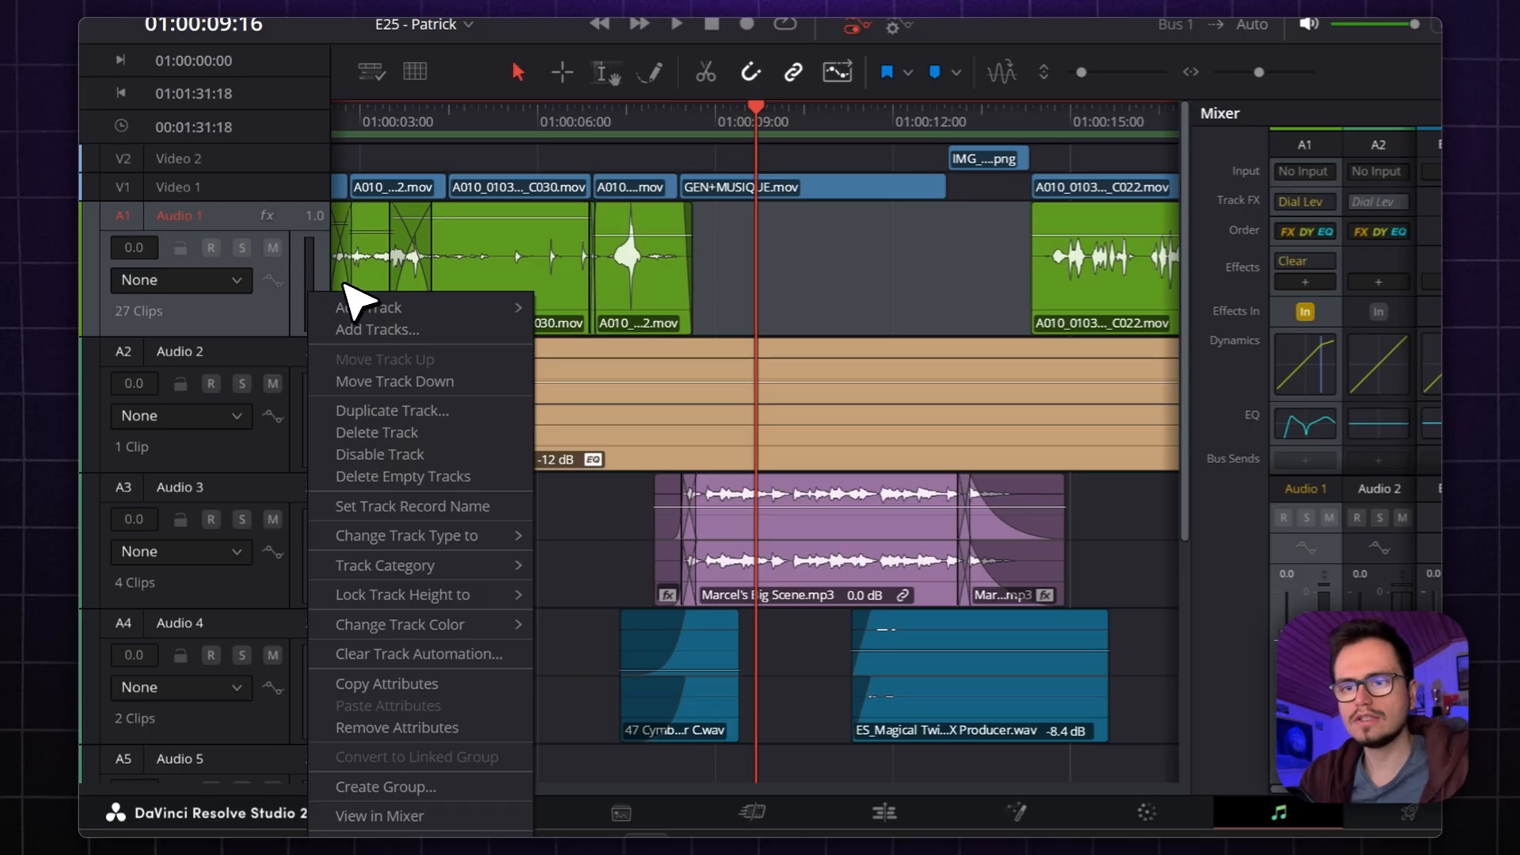
click(420, 684)
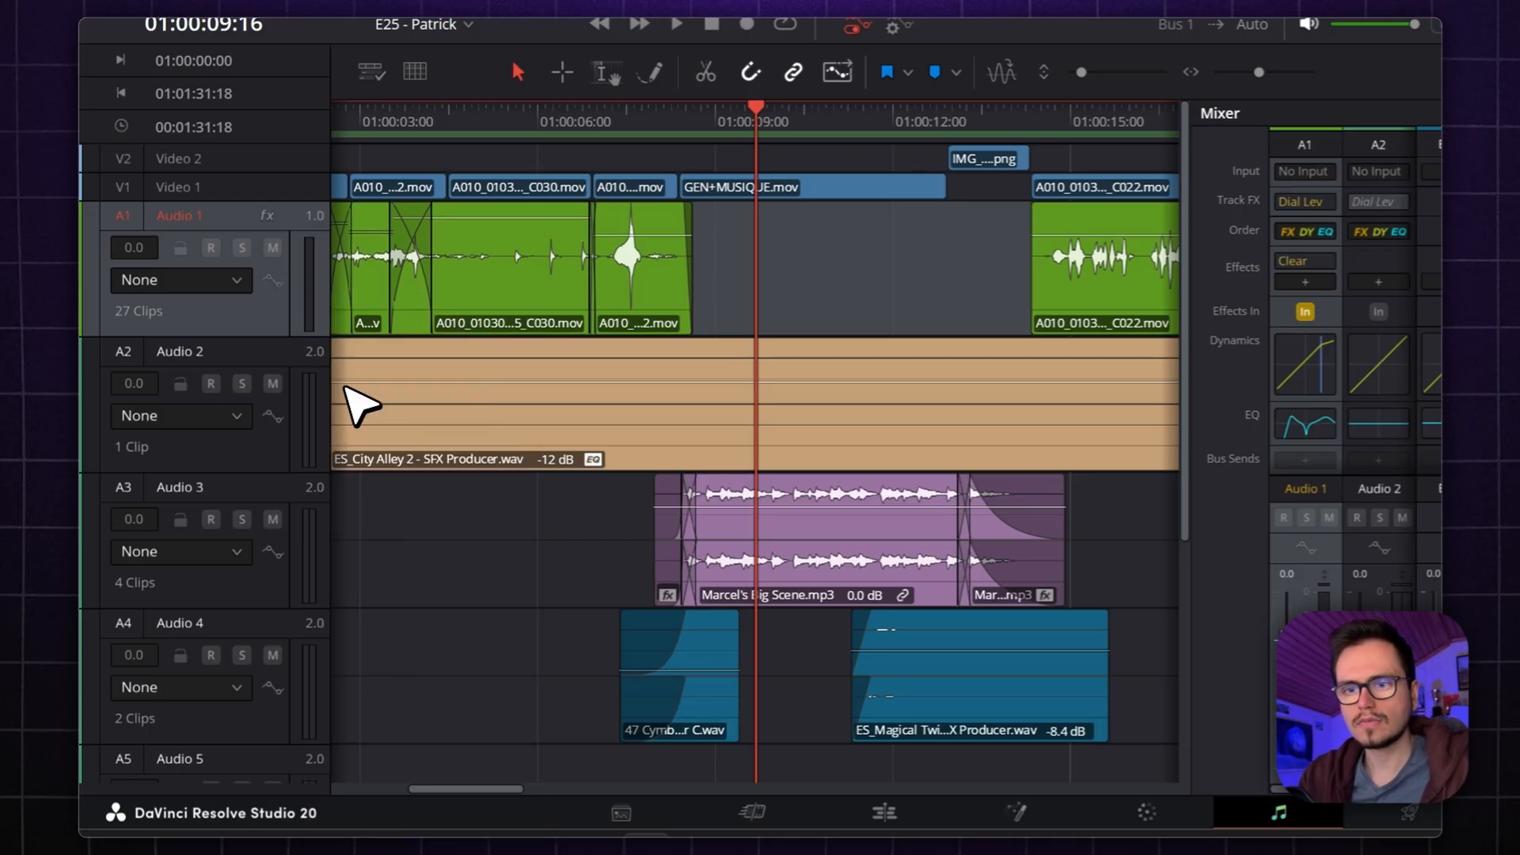
- Paste the copied attributes onto the Audio 2 track with all Track Attributes included
click(310, 358)
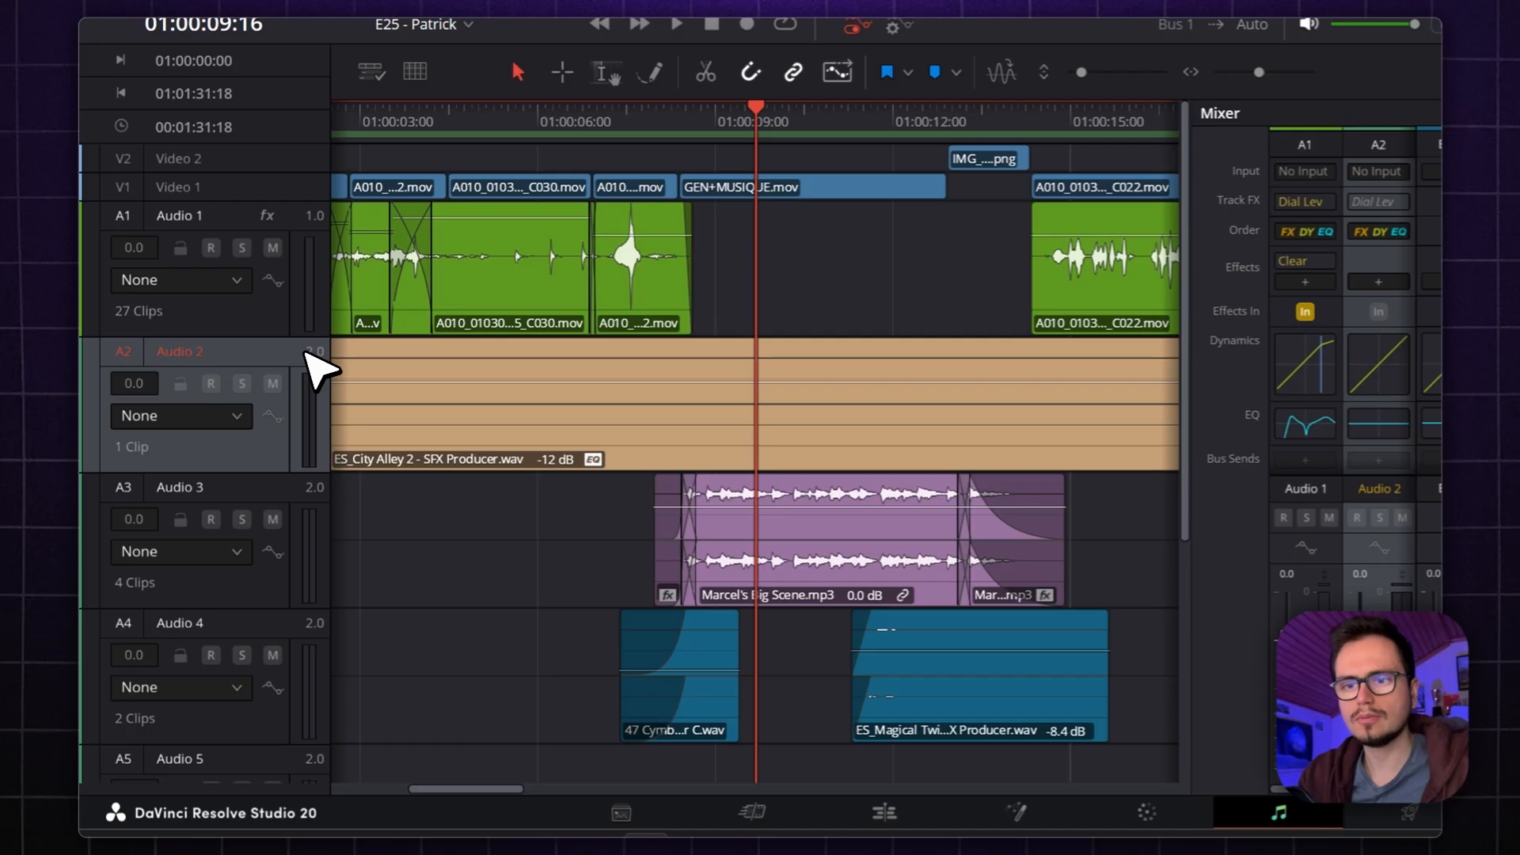
right_click(308, 354)
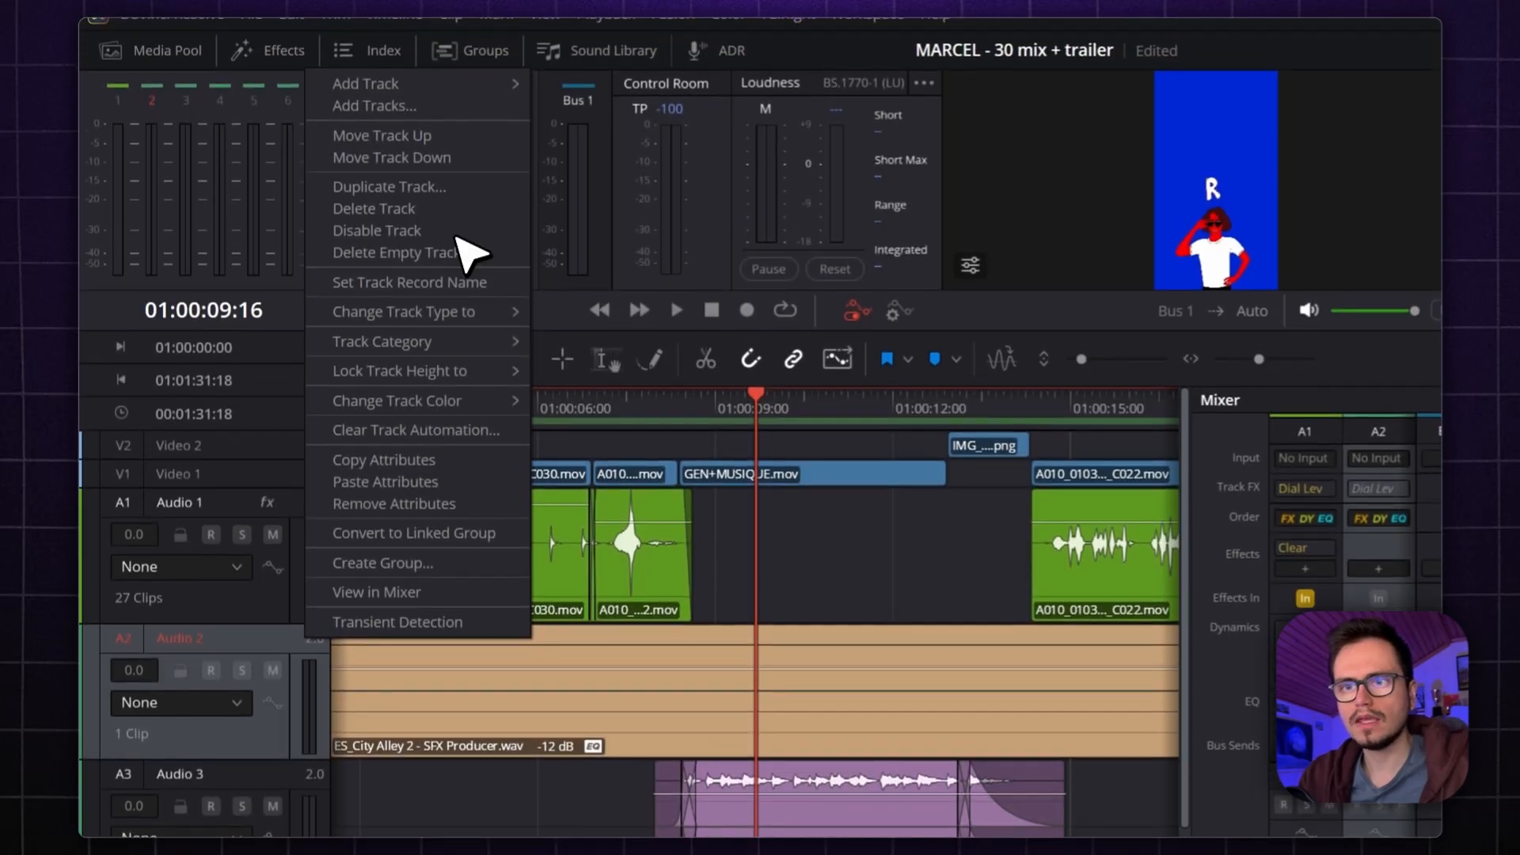
click(440, 495)
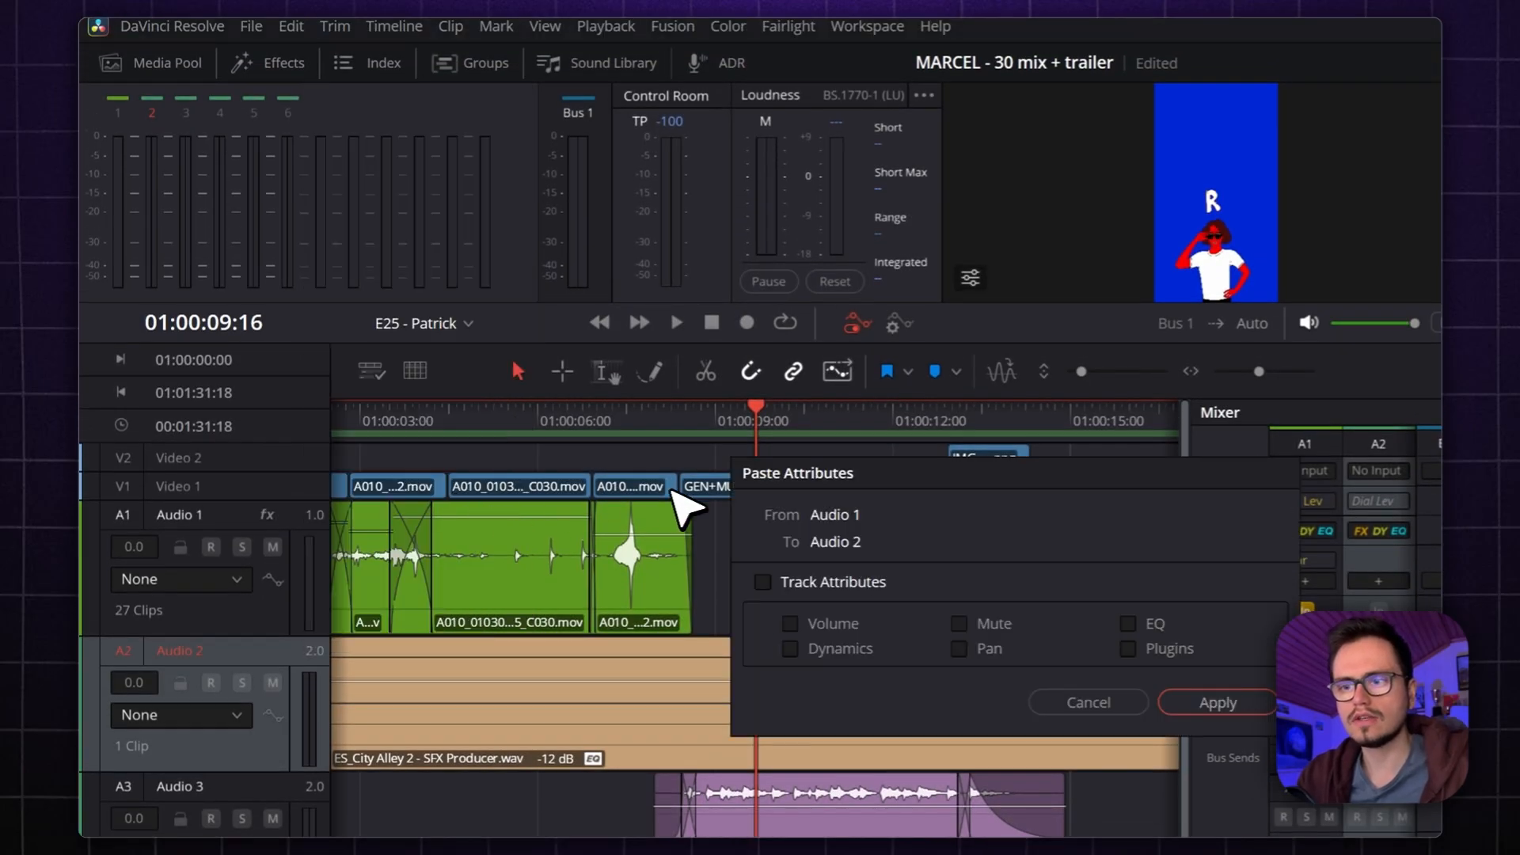
click(297, 282)
click(662, 324)
click(493, 349)
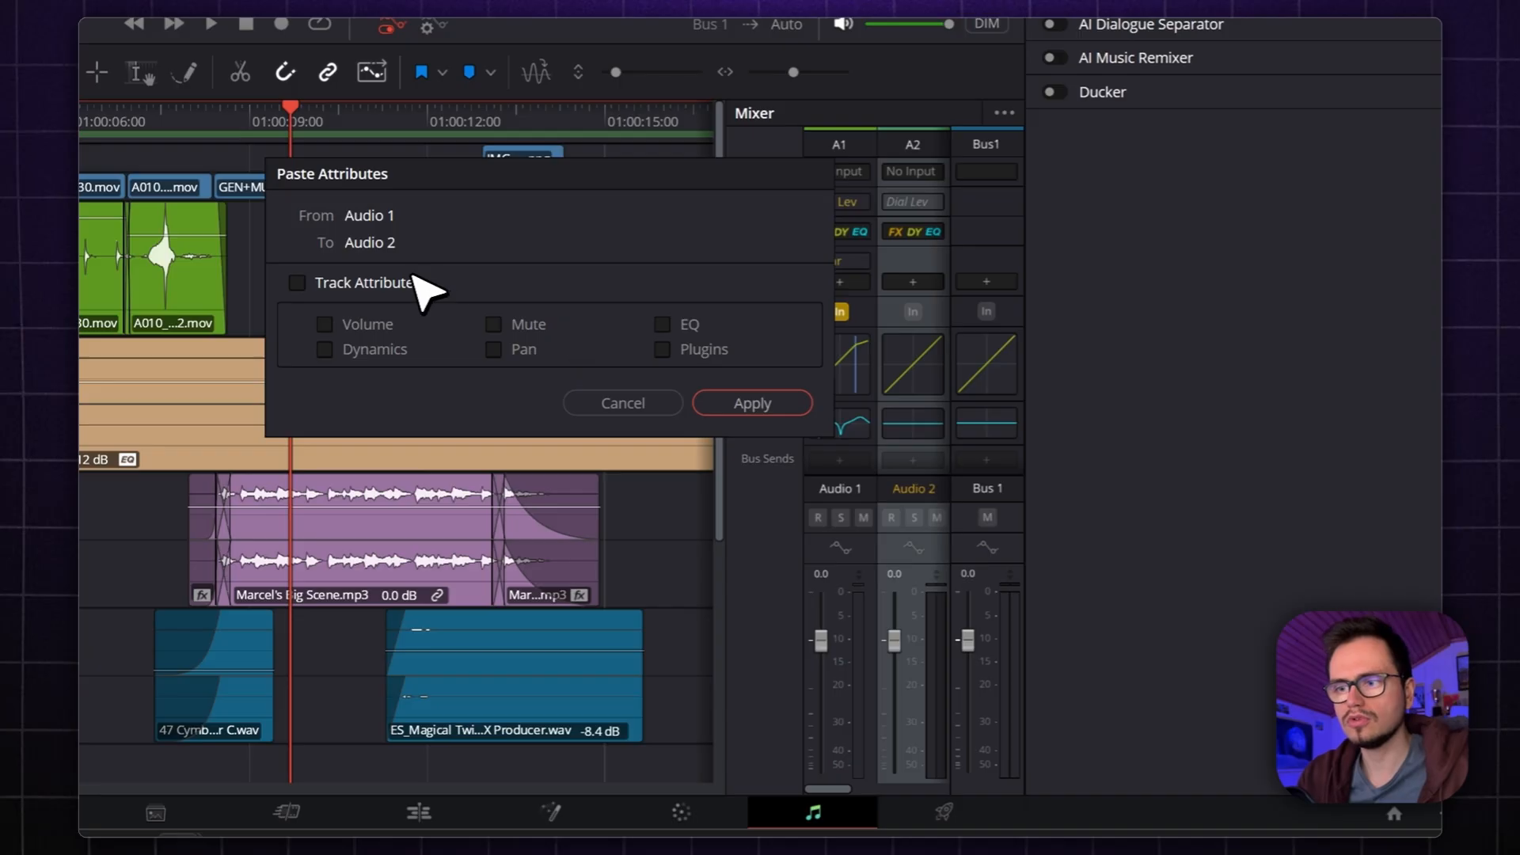
click(303, 284)
click(744, 405)
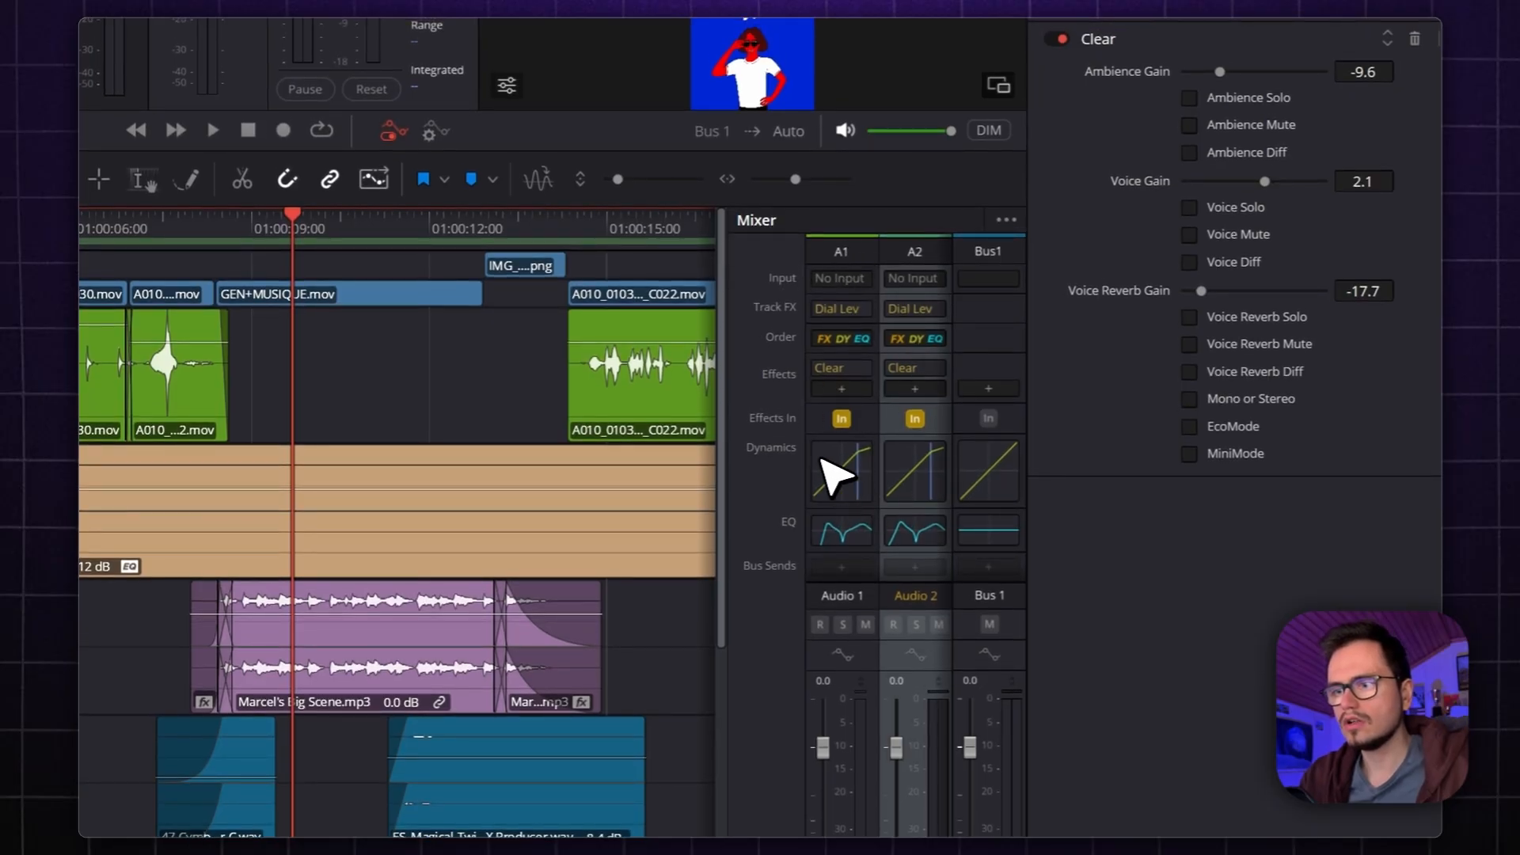
- Compare the Clear plugin settings on Audio 1 and Audio 2 in the mixer, closing each plugin window
click(846, 368)
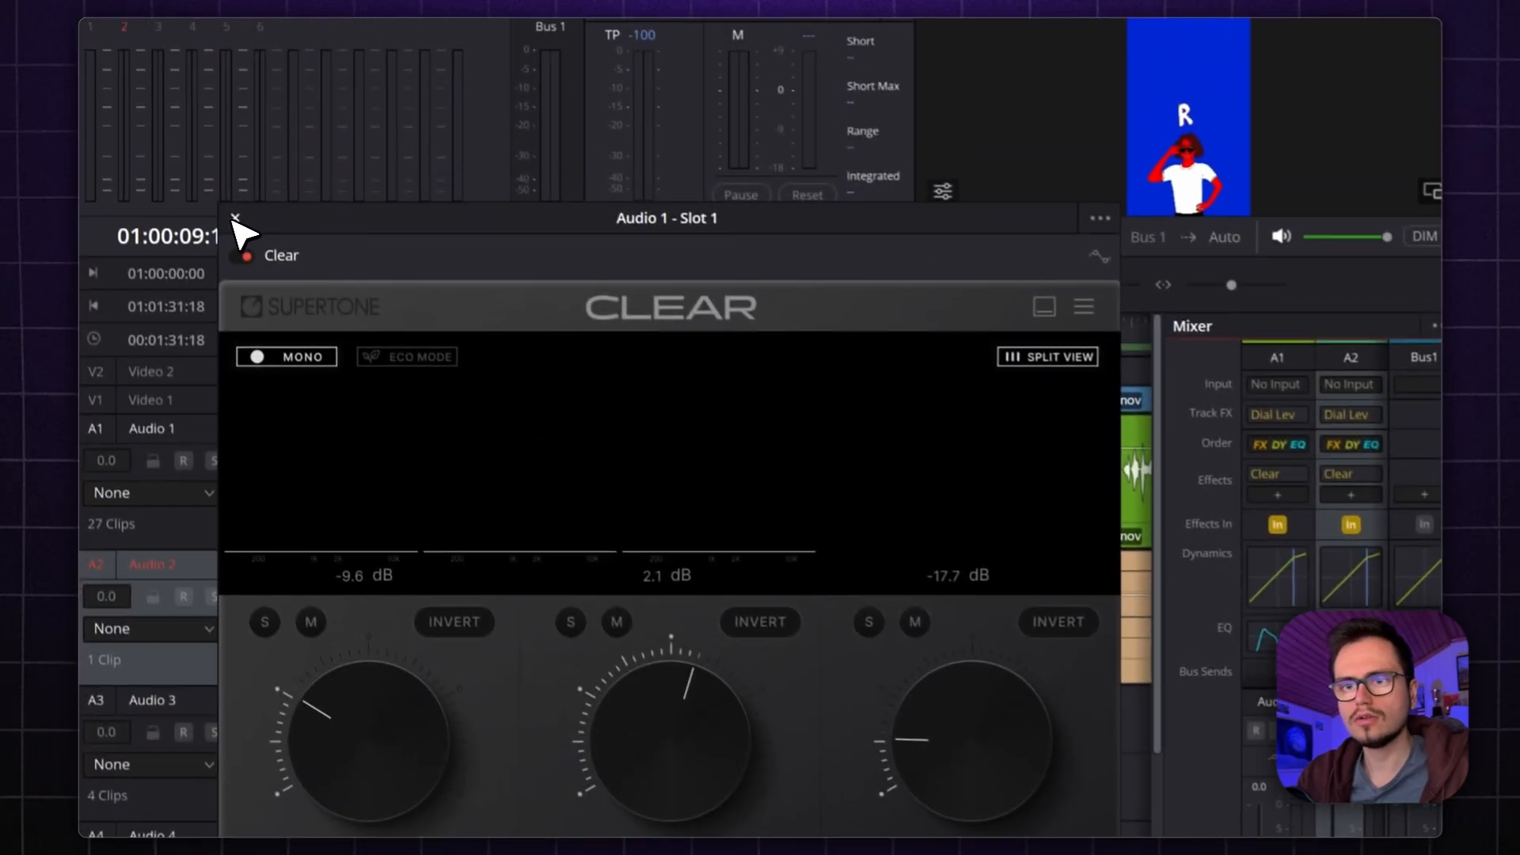
click(196, 57)
click(1298, 313)
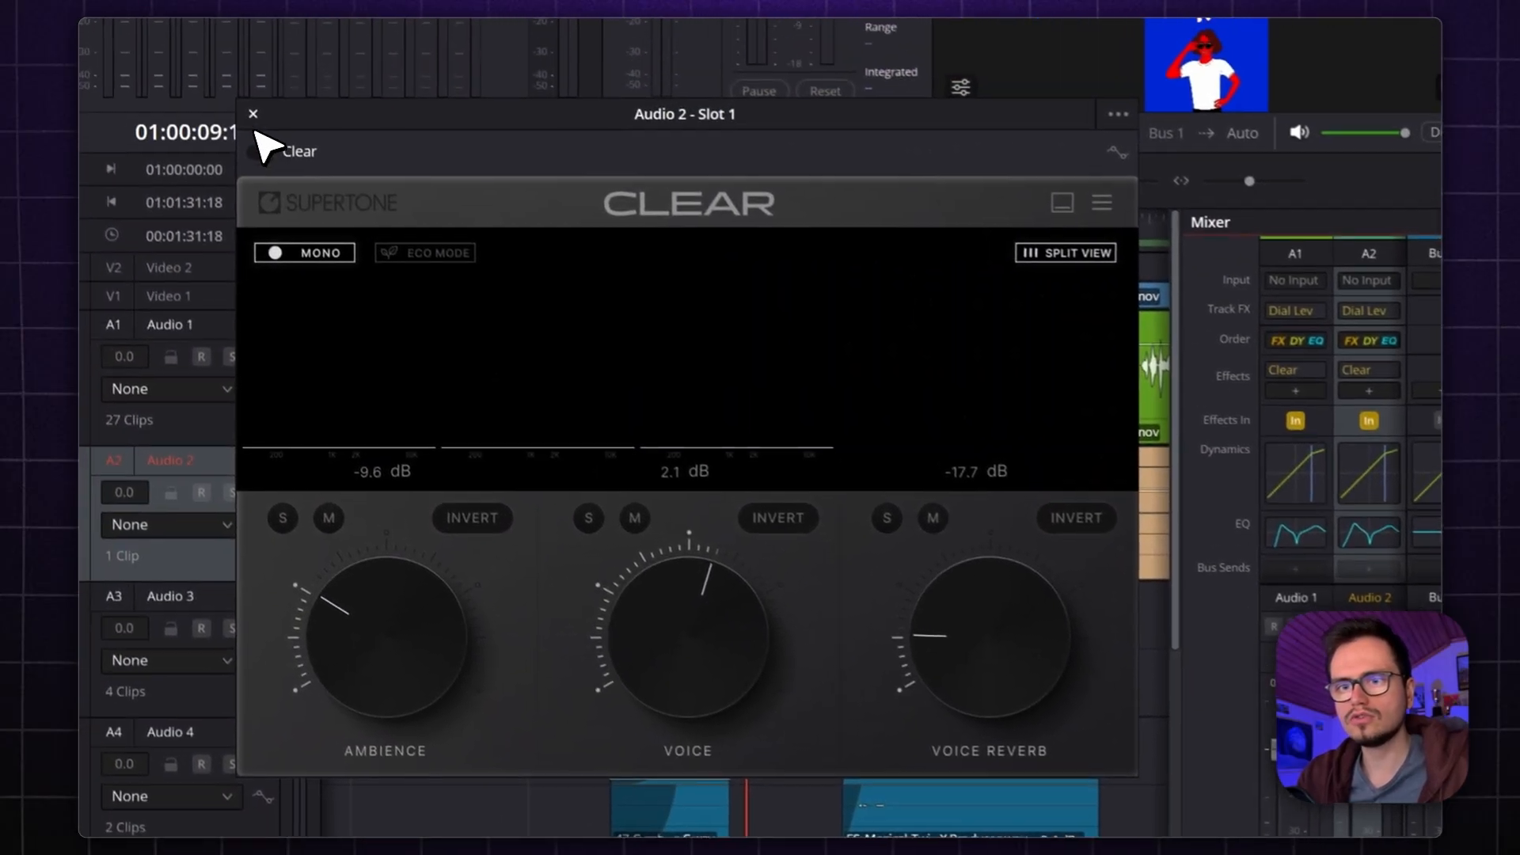
click(253, 113)
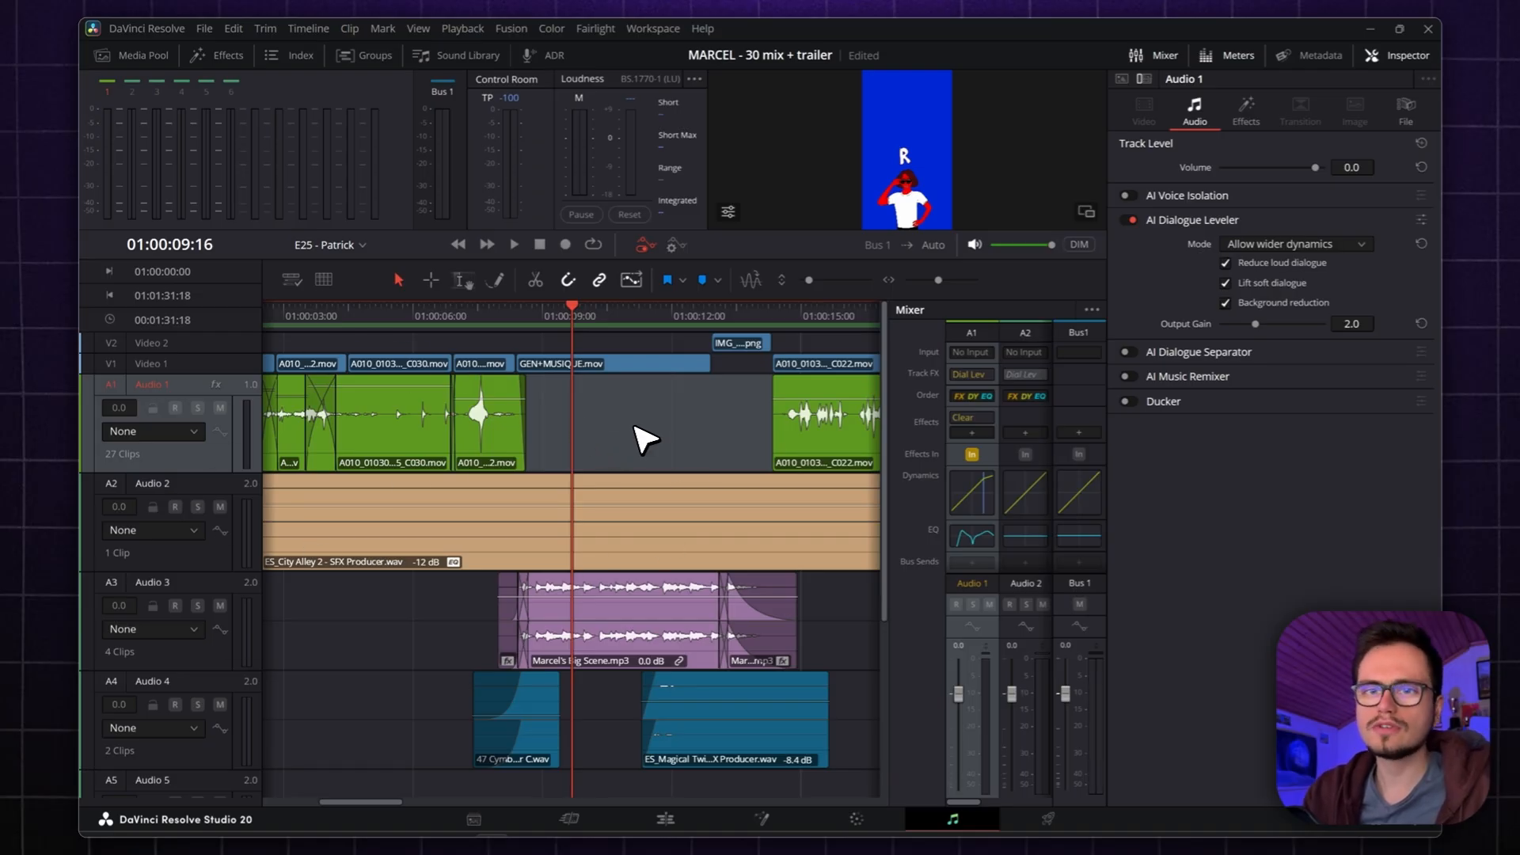
- Open Fairlight's Presets Library and filter it to Global Track Presets
click(620, 402)
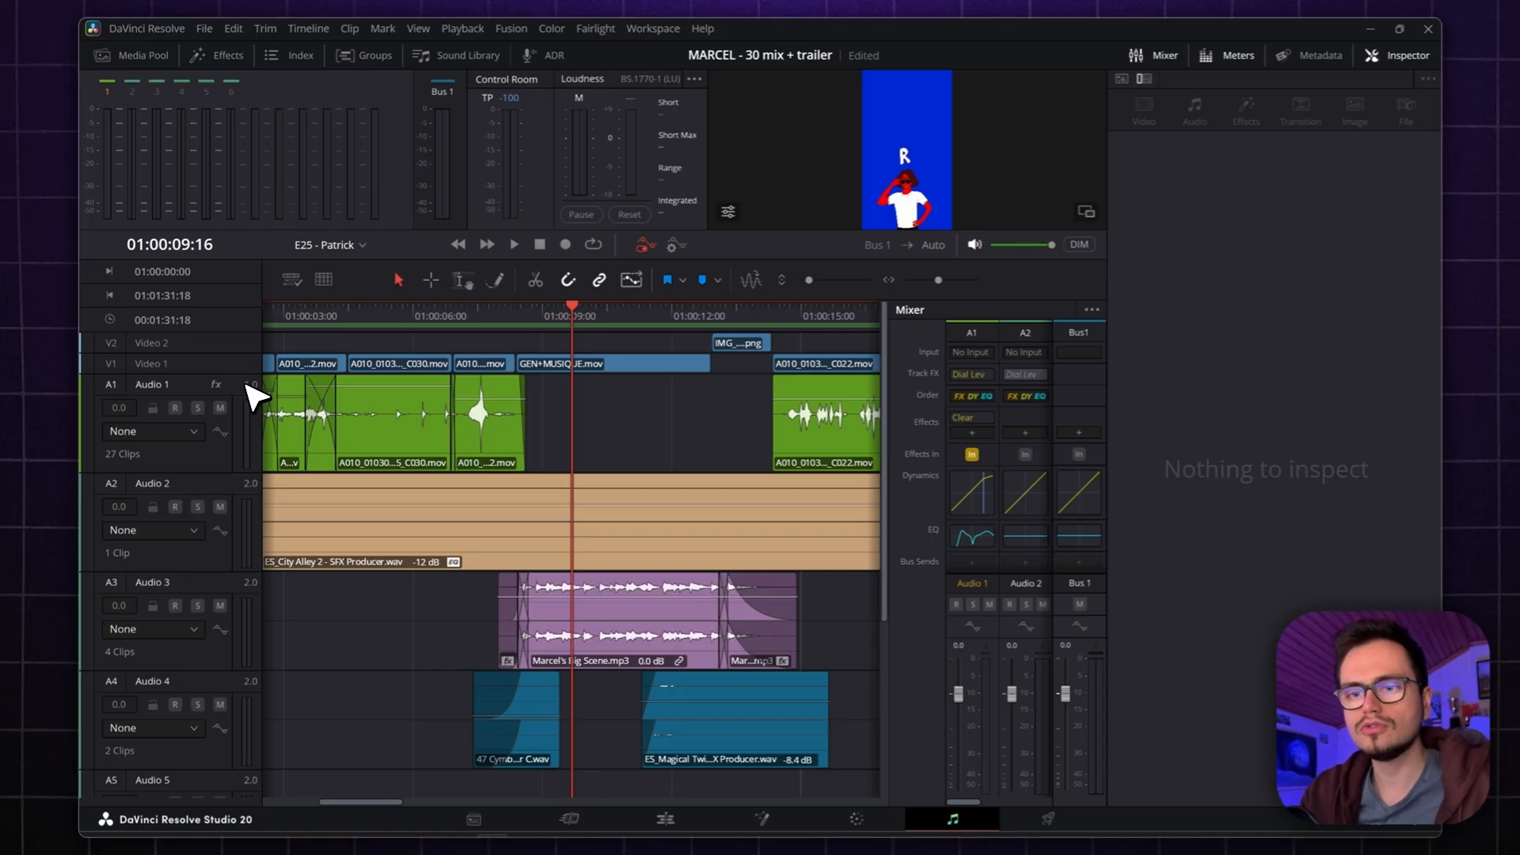
click(595, 29)
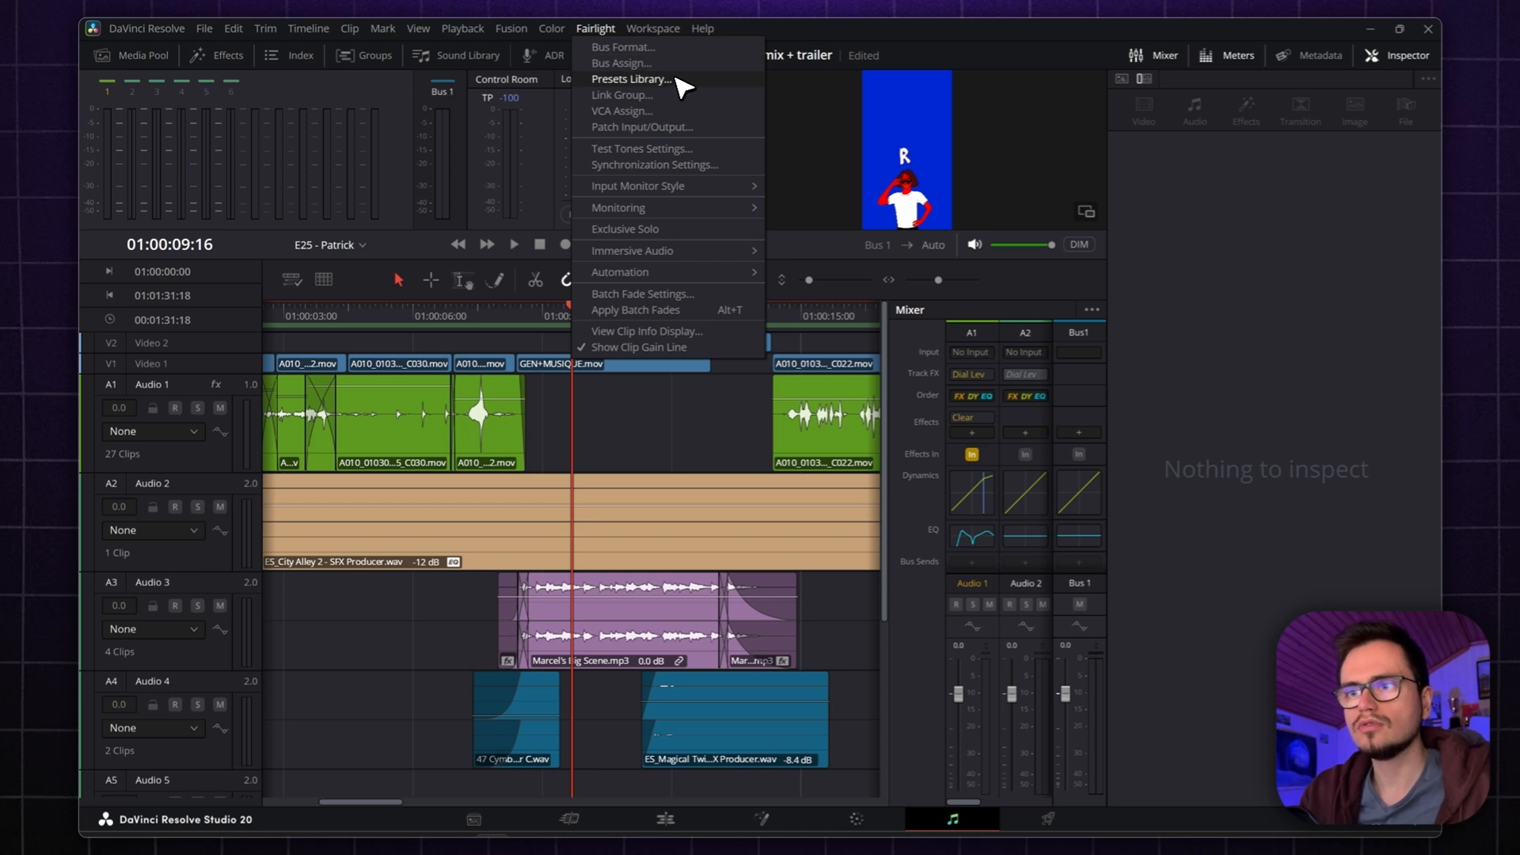
click(633, 80)
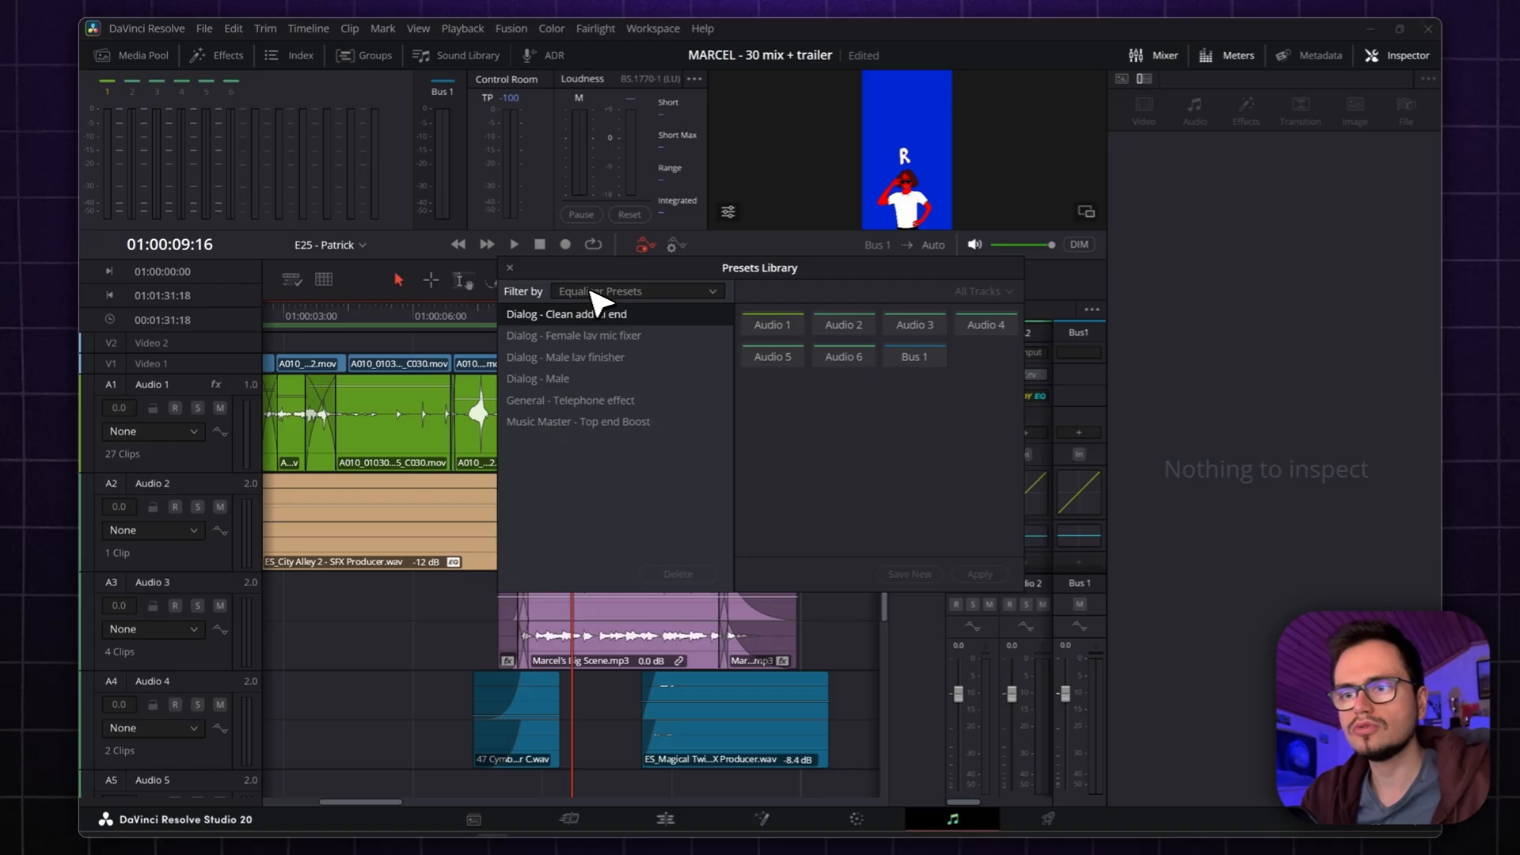
click(633, 292)
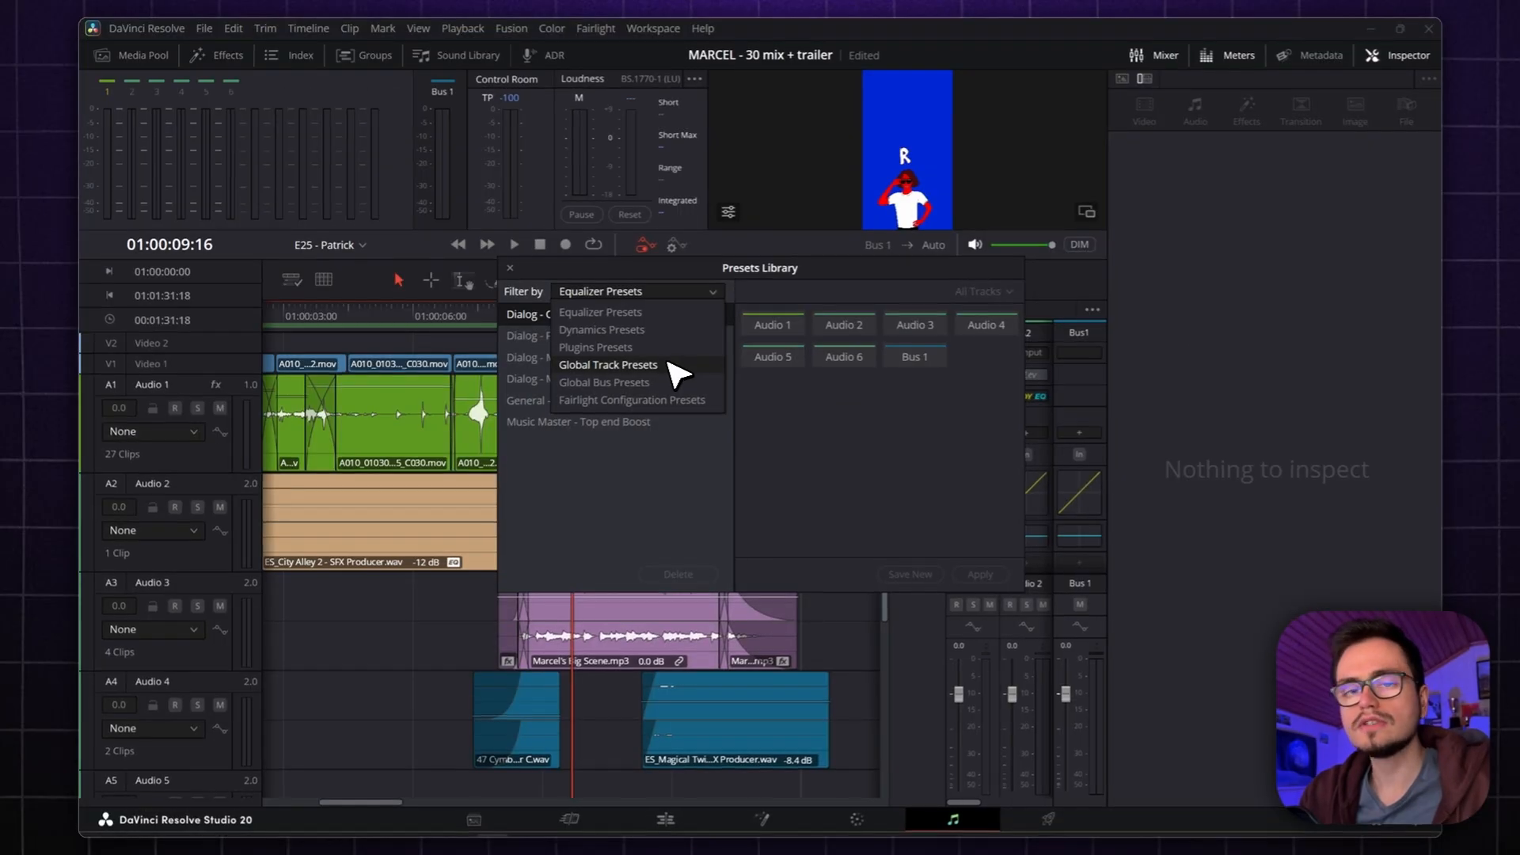
click(613, 366)
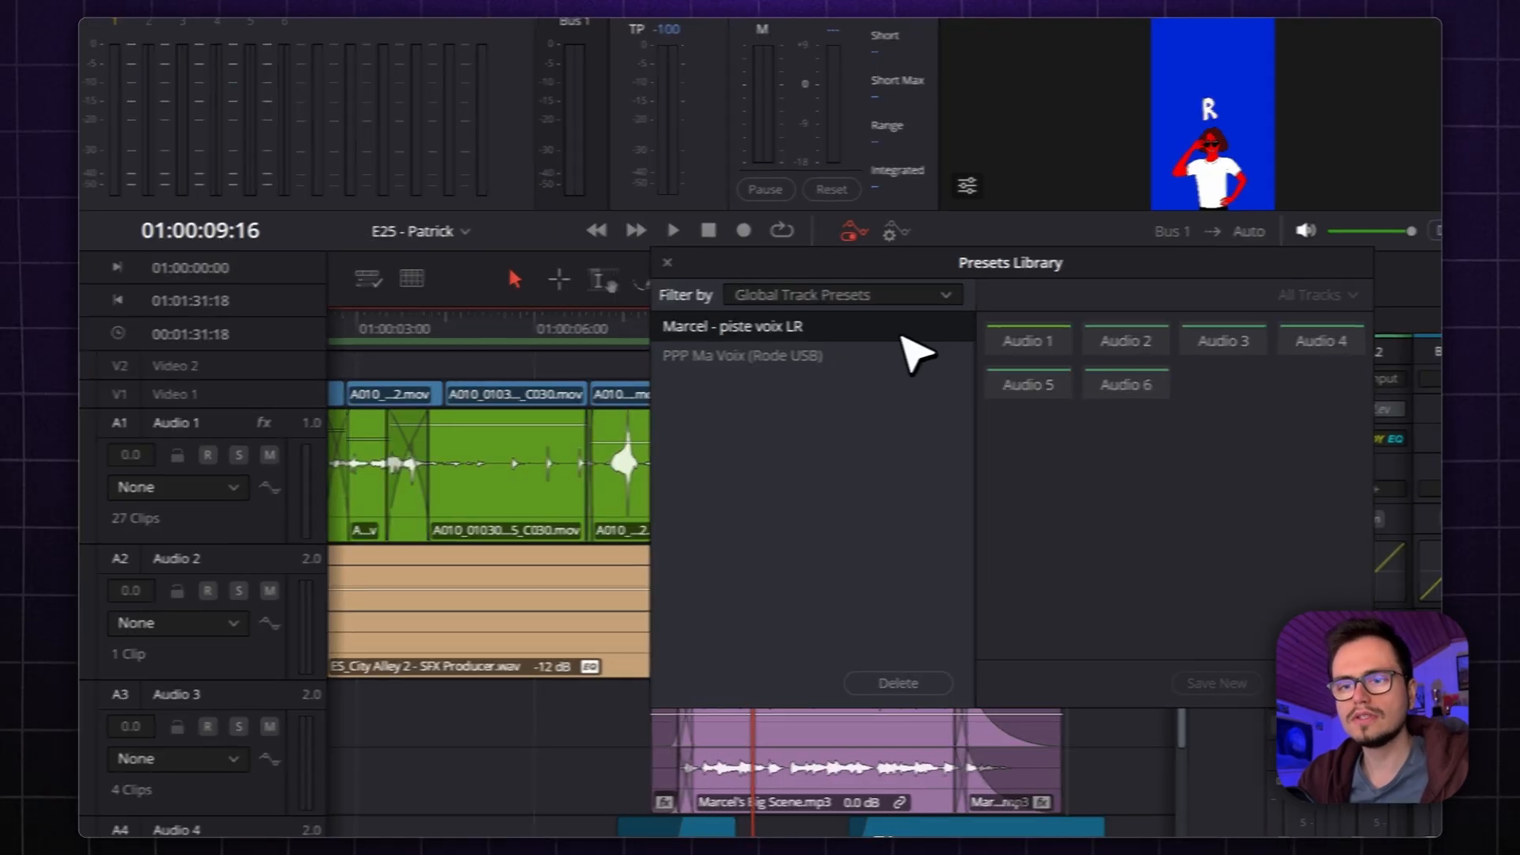
- Save the Audio 1 track's settings as a new global track preset named "Test premix"
drag(826, 267, 461, 396)
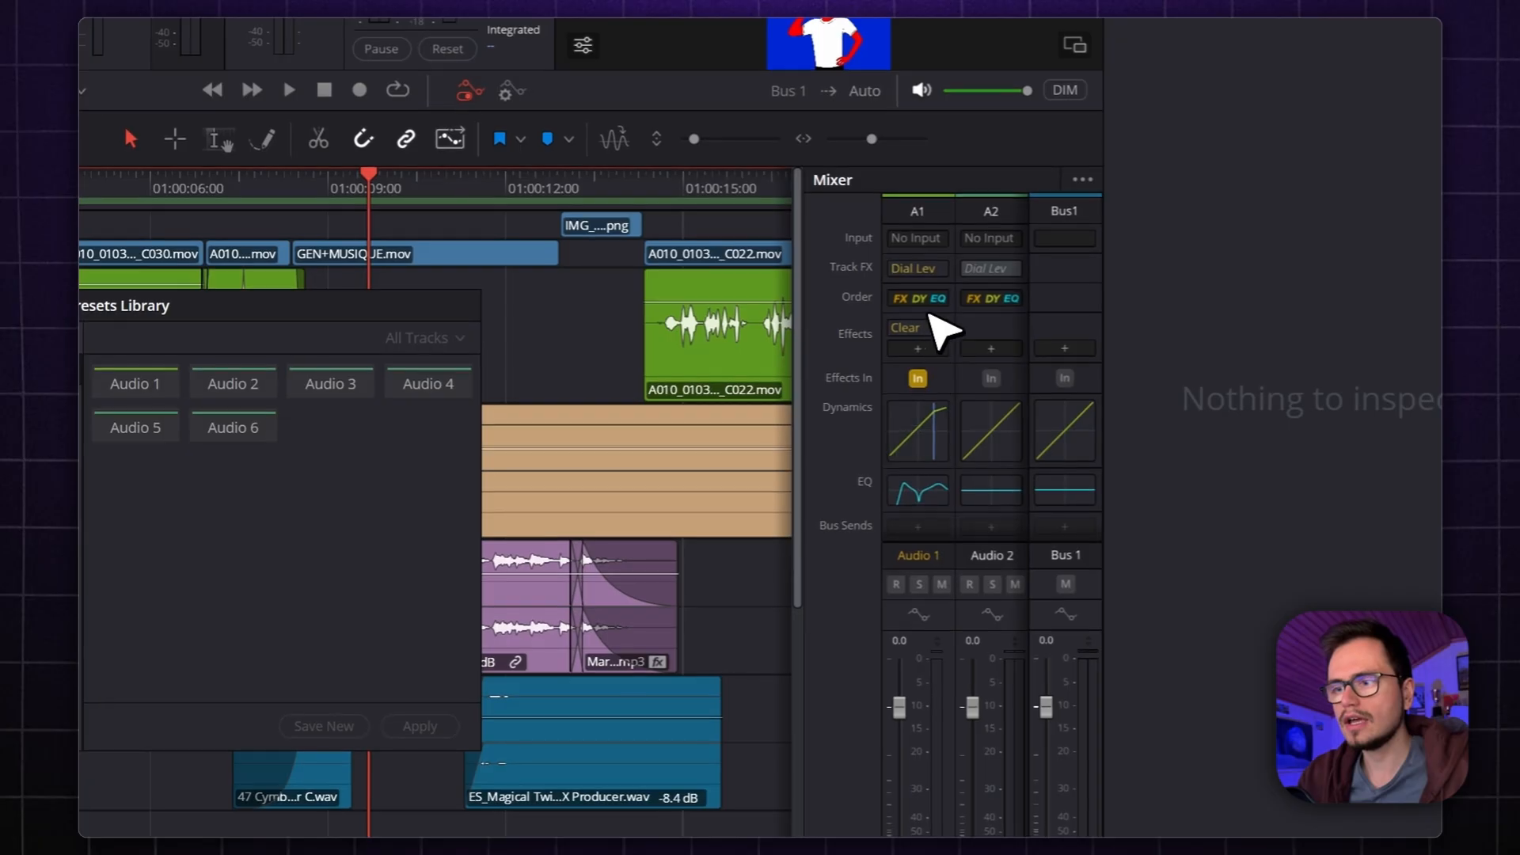
drag(245, 310, 278, 296)
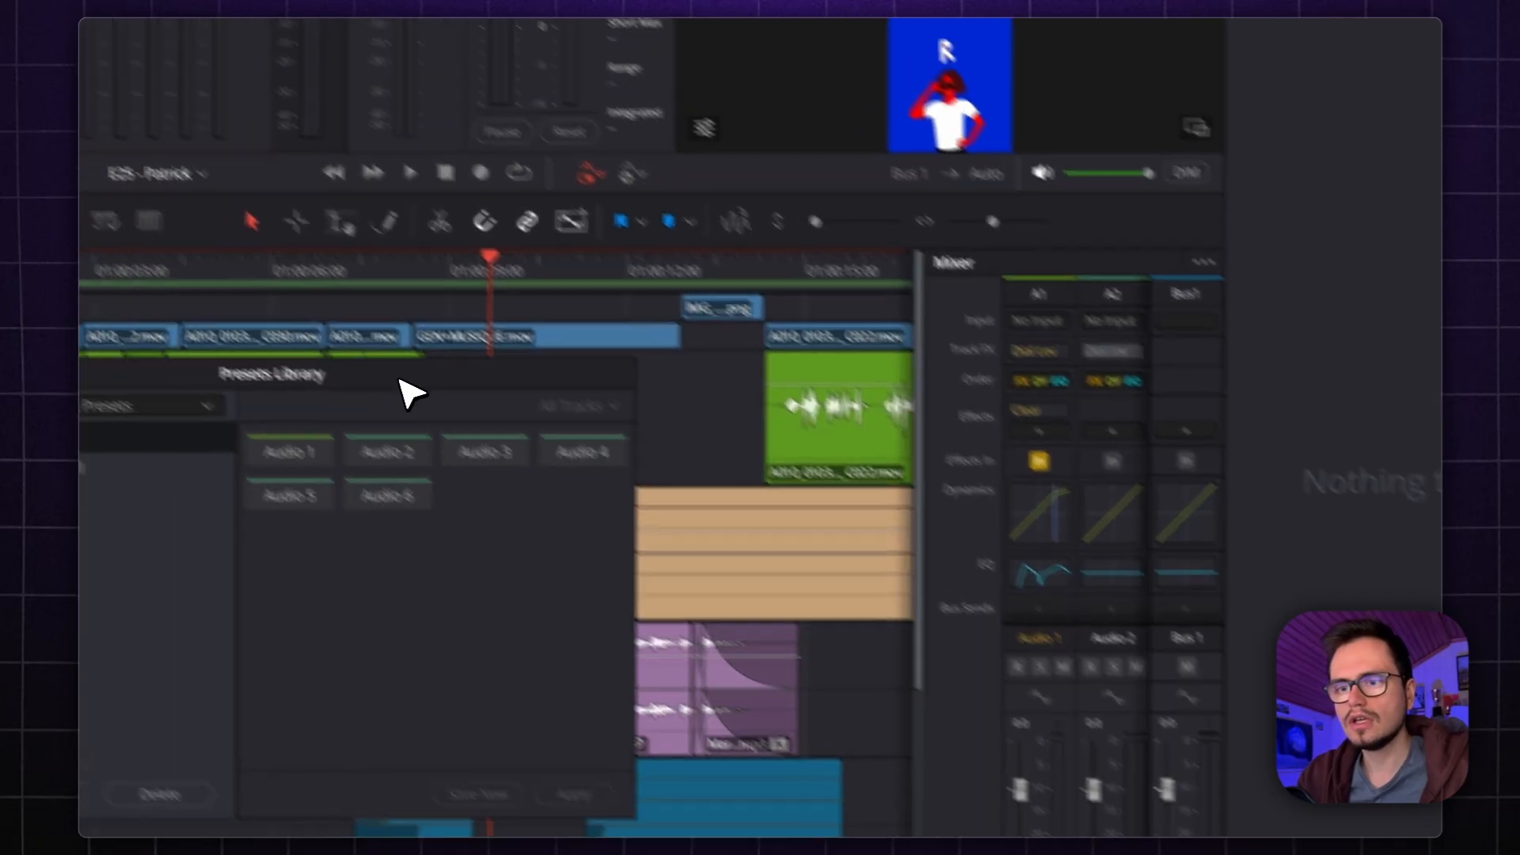
drag(408, 392, 933, 340)
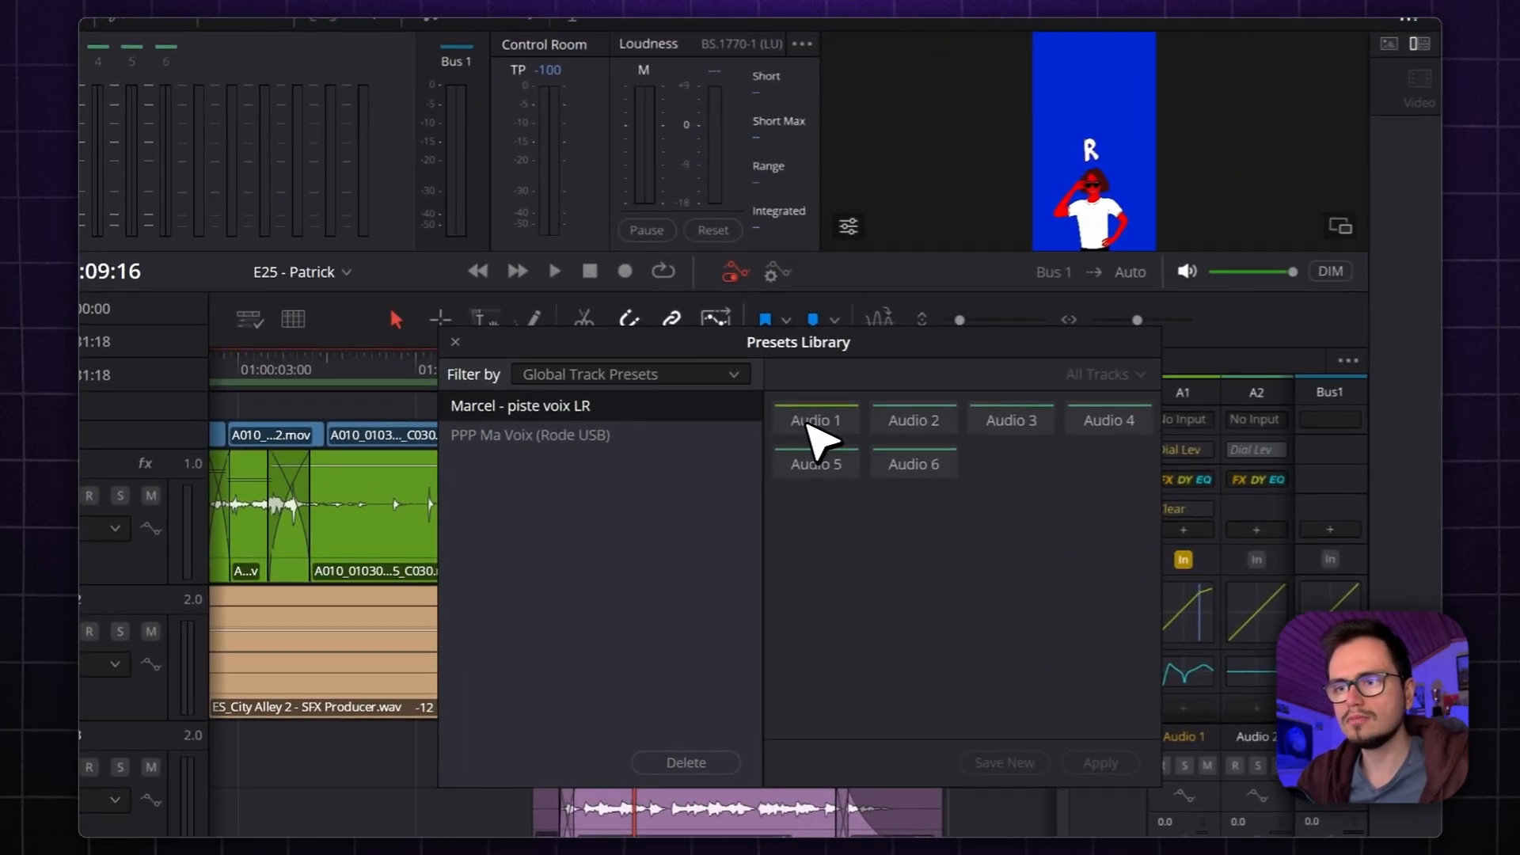
click(824, 431)
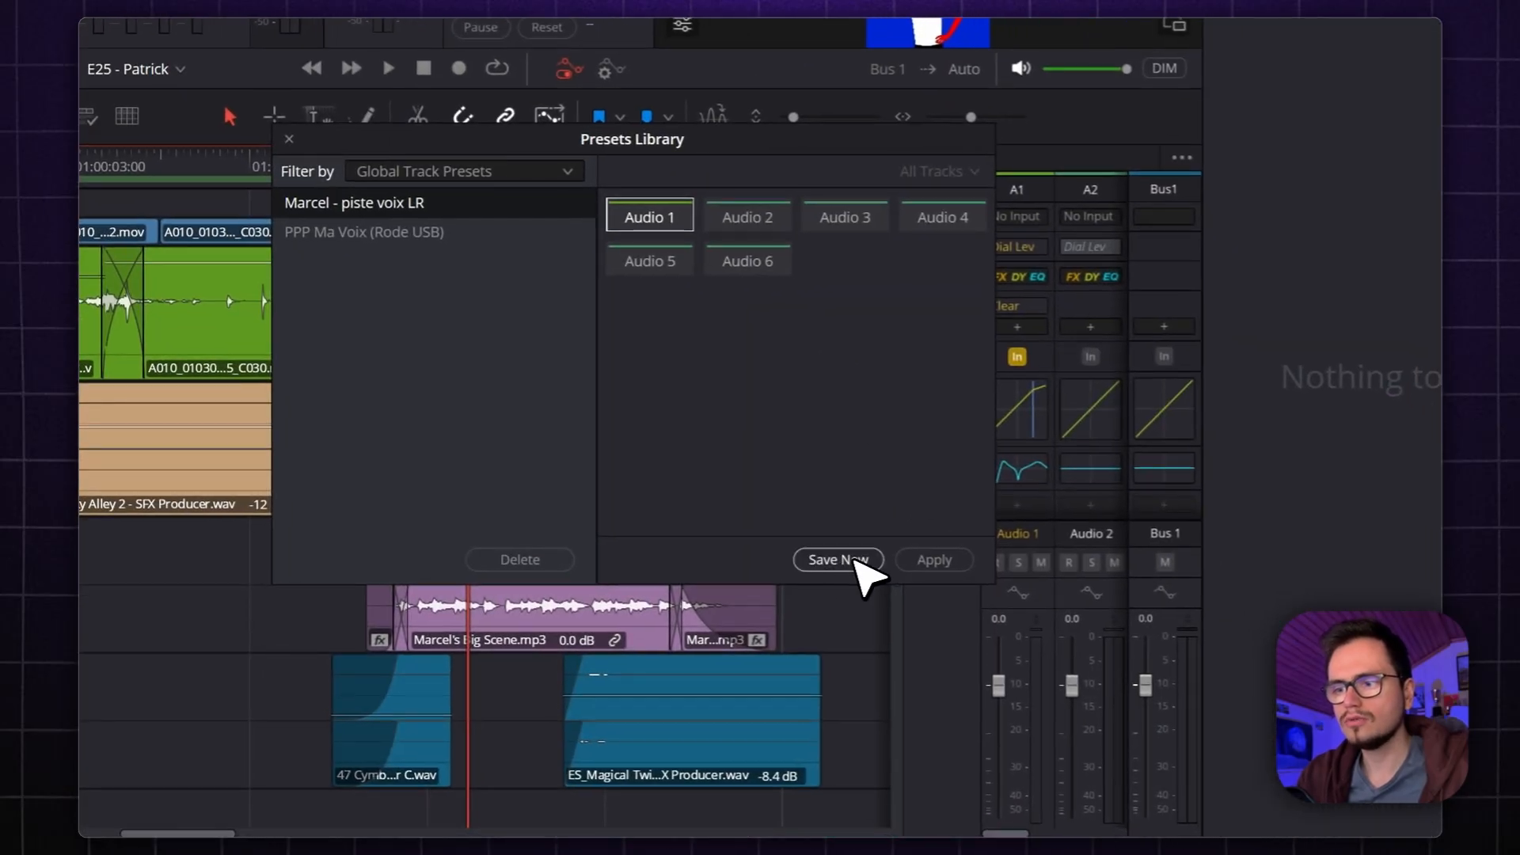
click(854, 556)
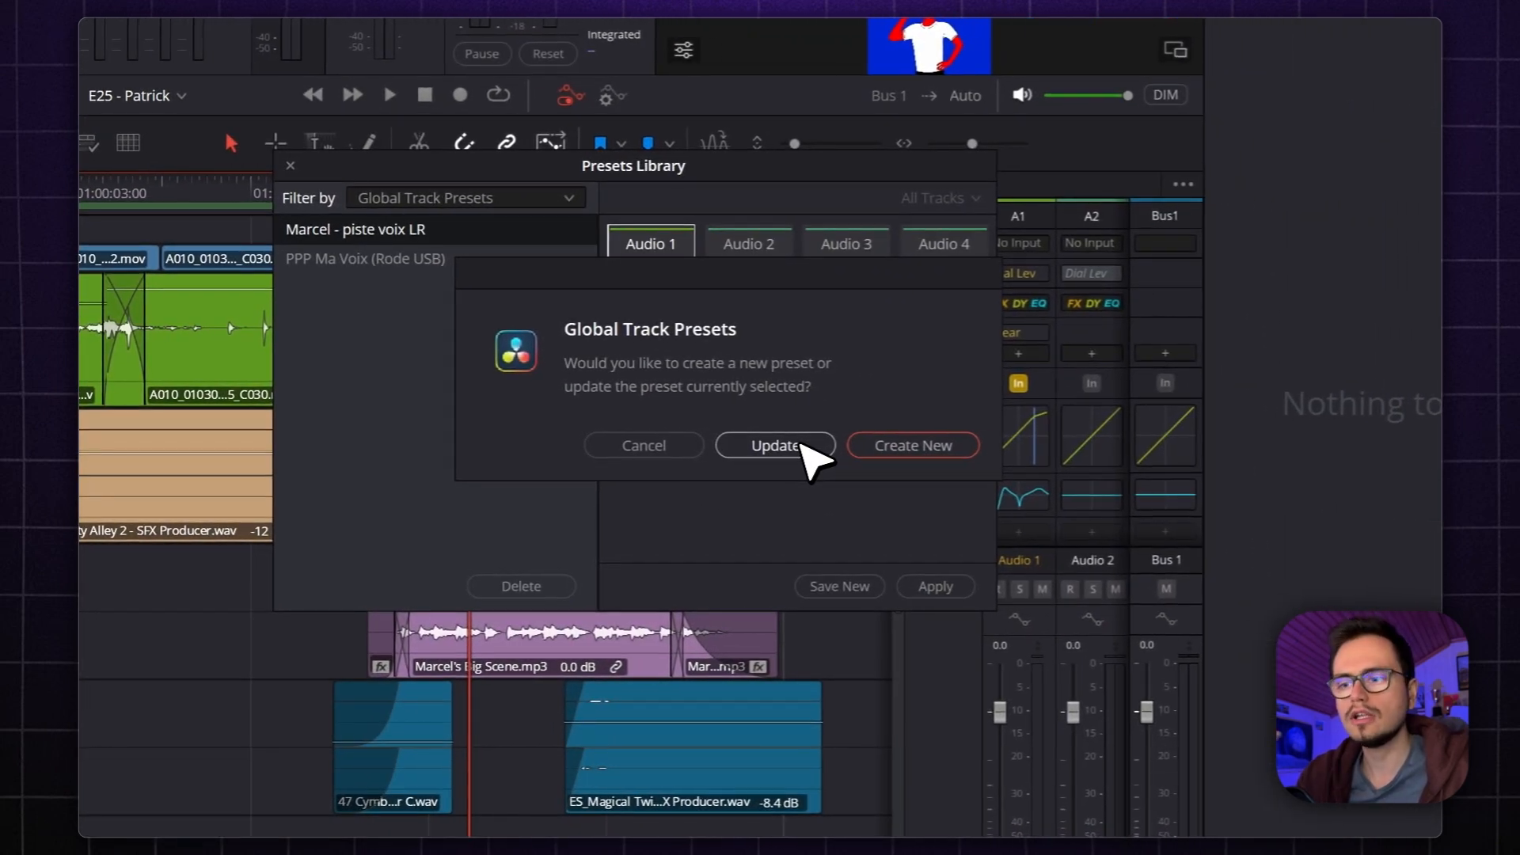
click(943, 445)
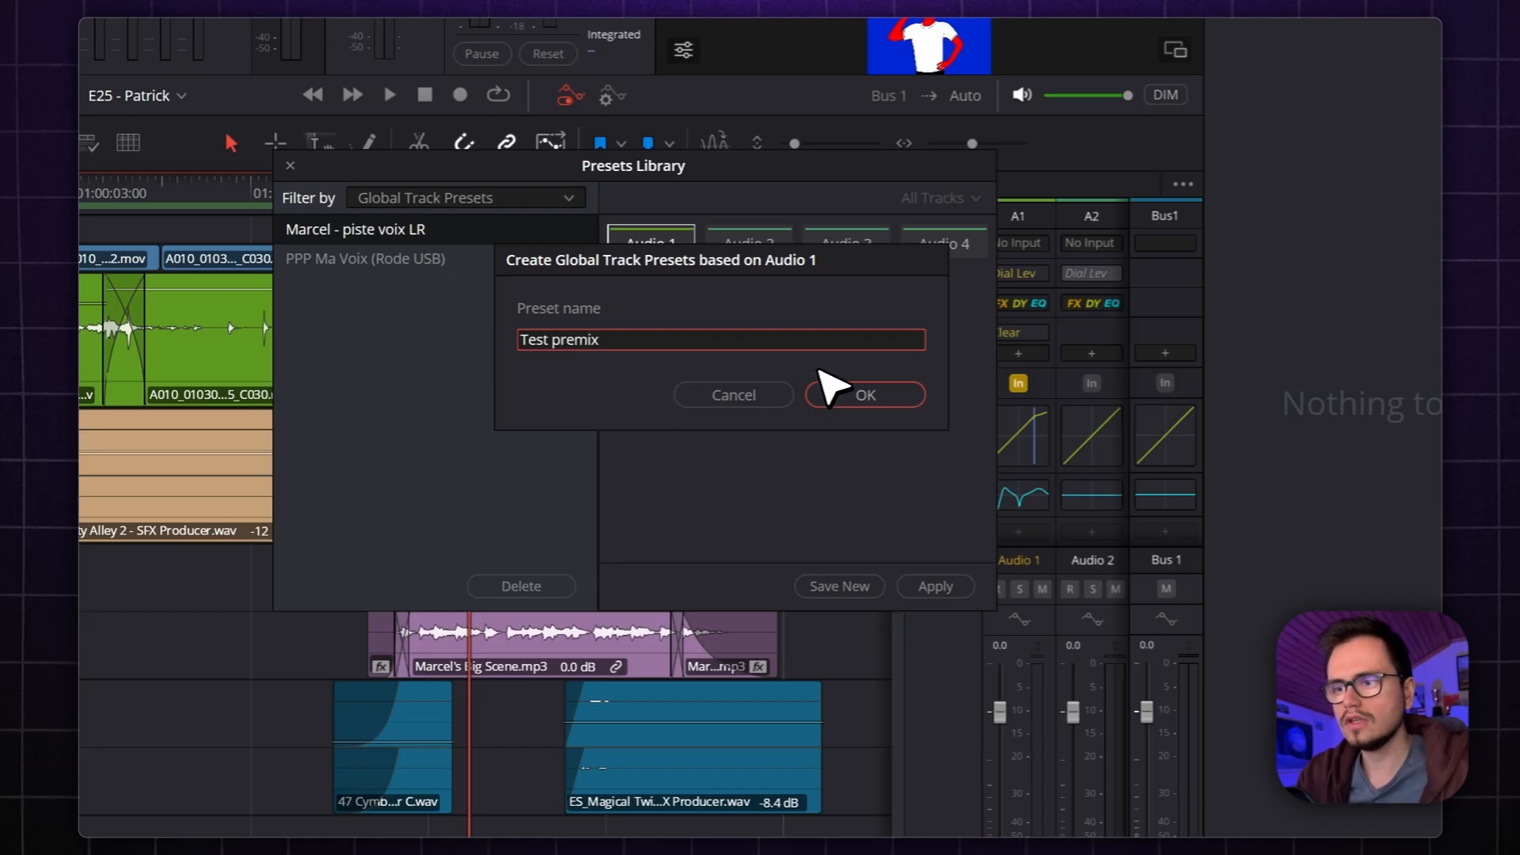
click(831, 388)
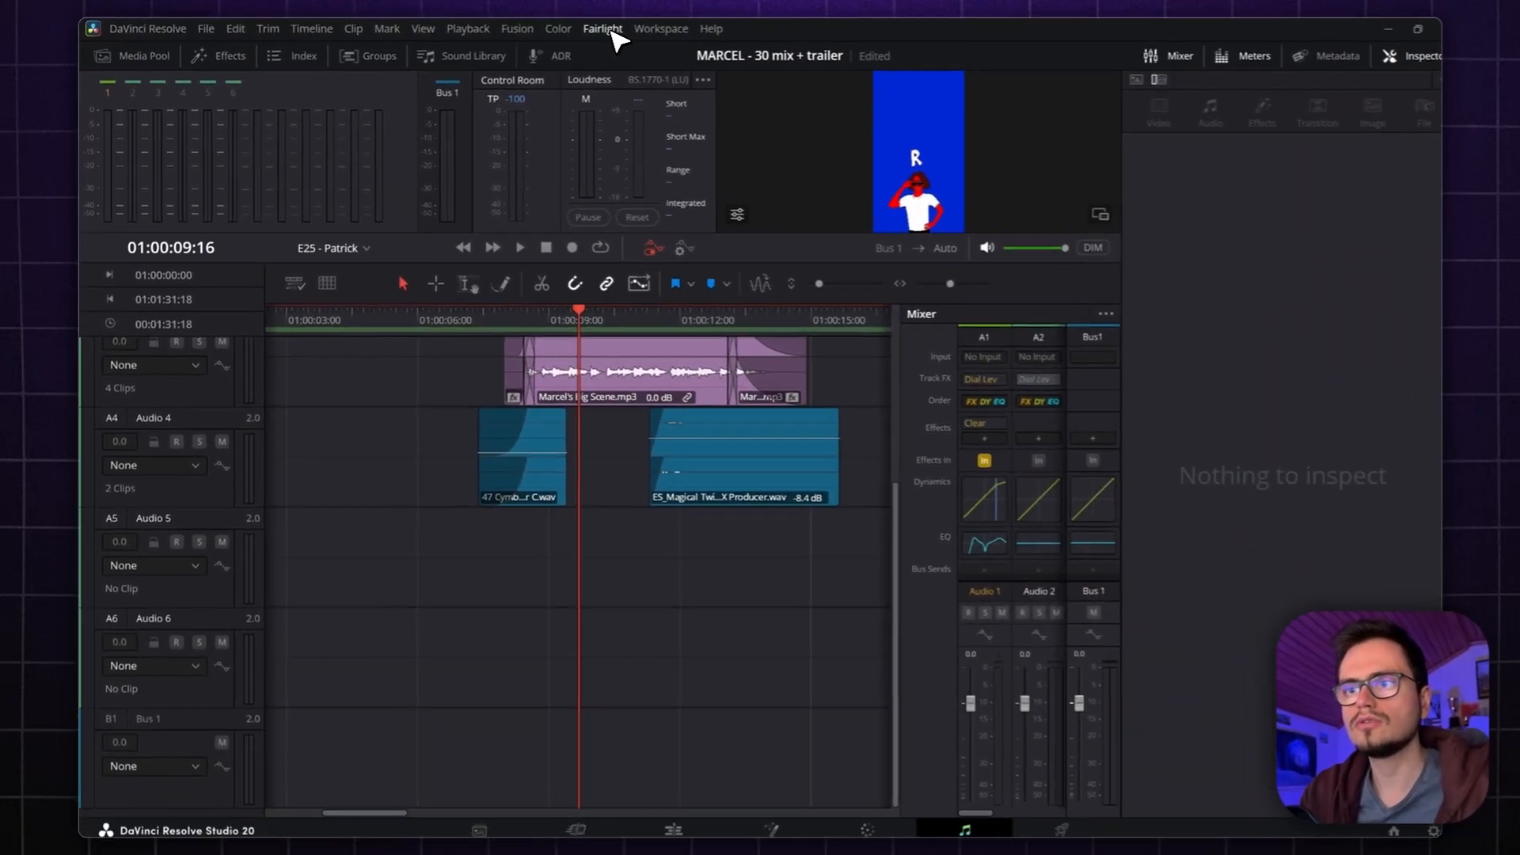
- Apply the "Marcel - piste voix LR" global track preset to the Audio 5 track, accepting the format change from Stereo to Mono
click(612, 33)
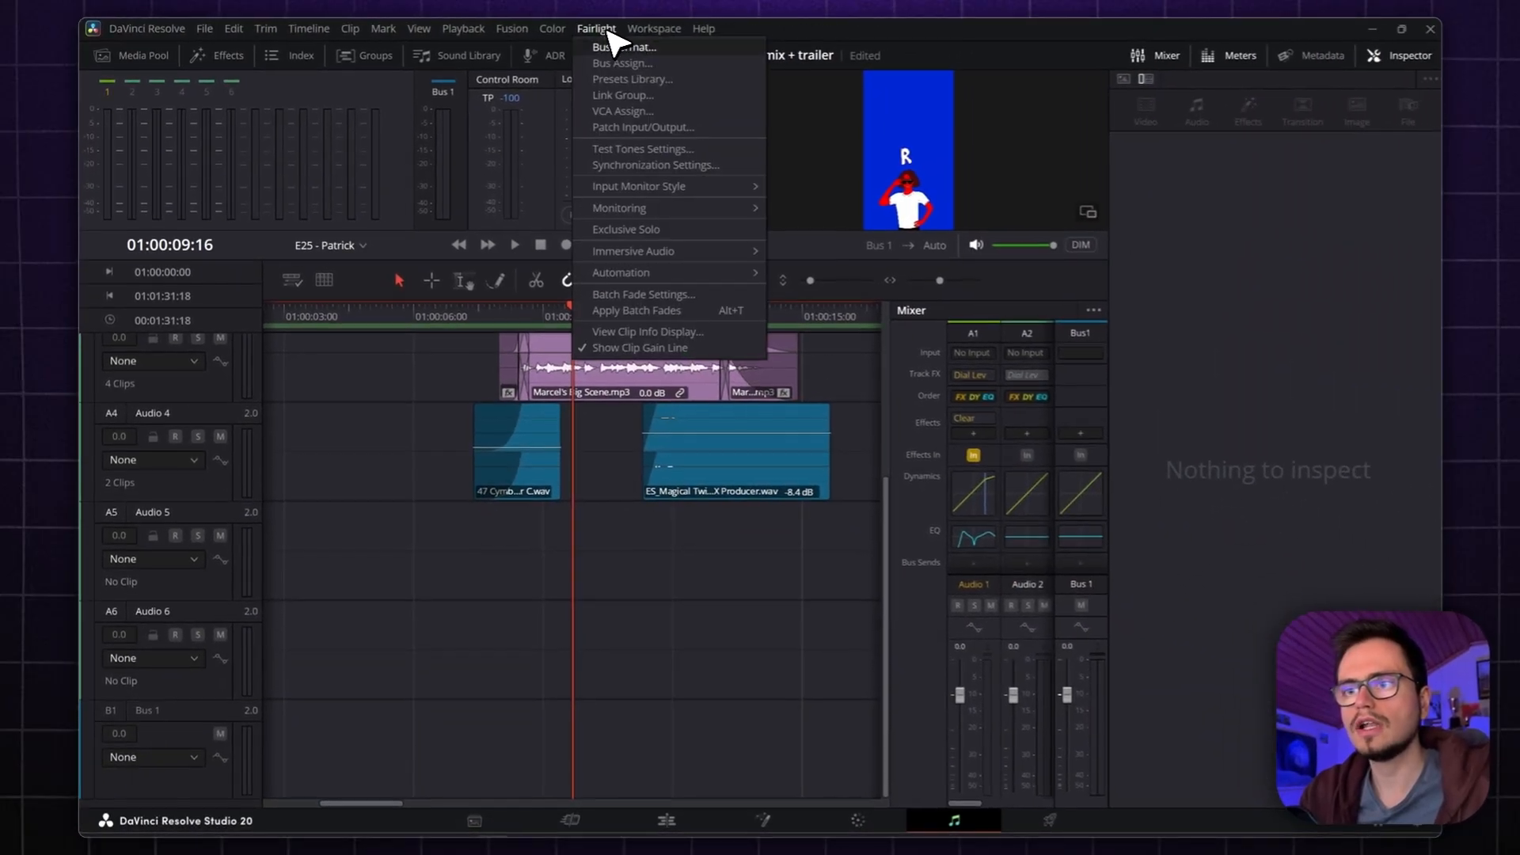
click(670, 96)
click(490, 388)
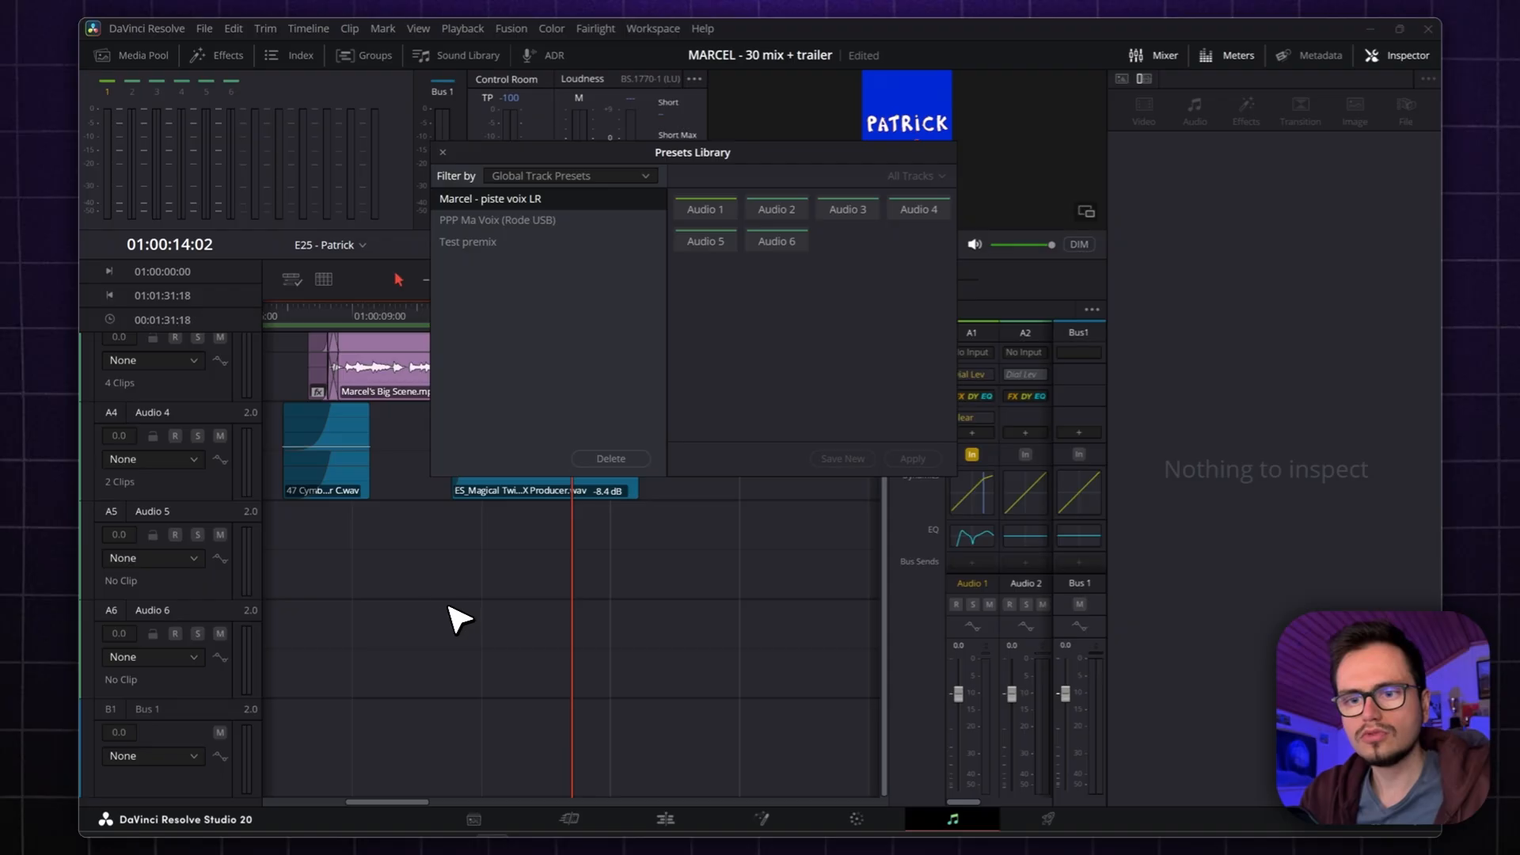
drag(378, 519, 719, 587)
click(715, 240)
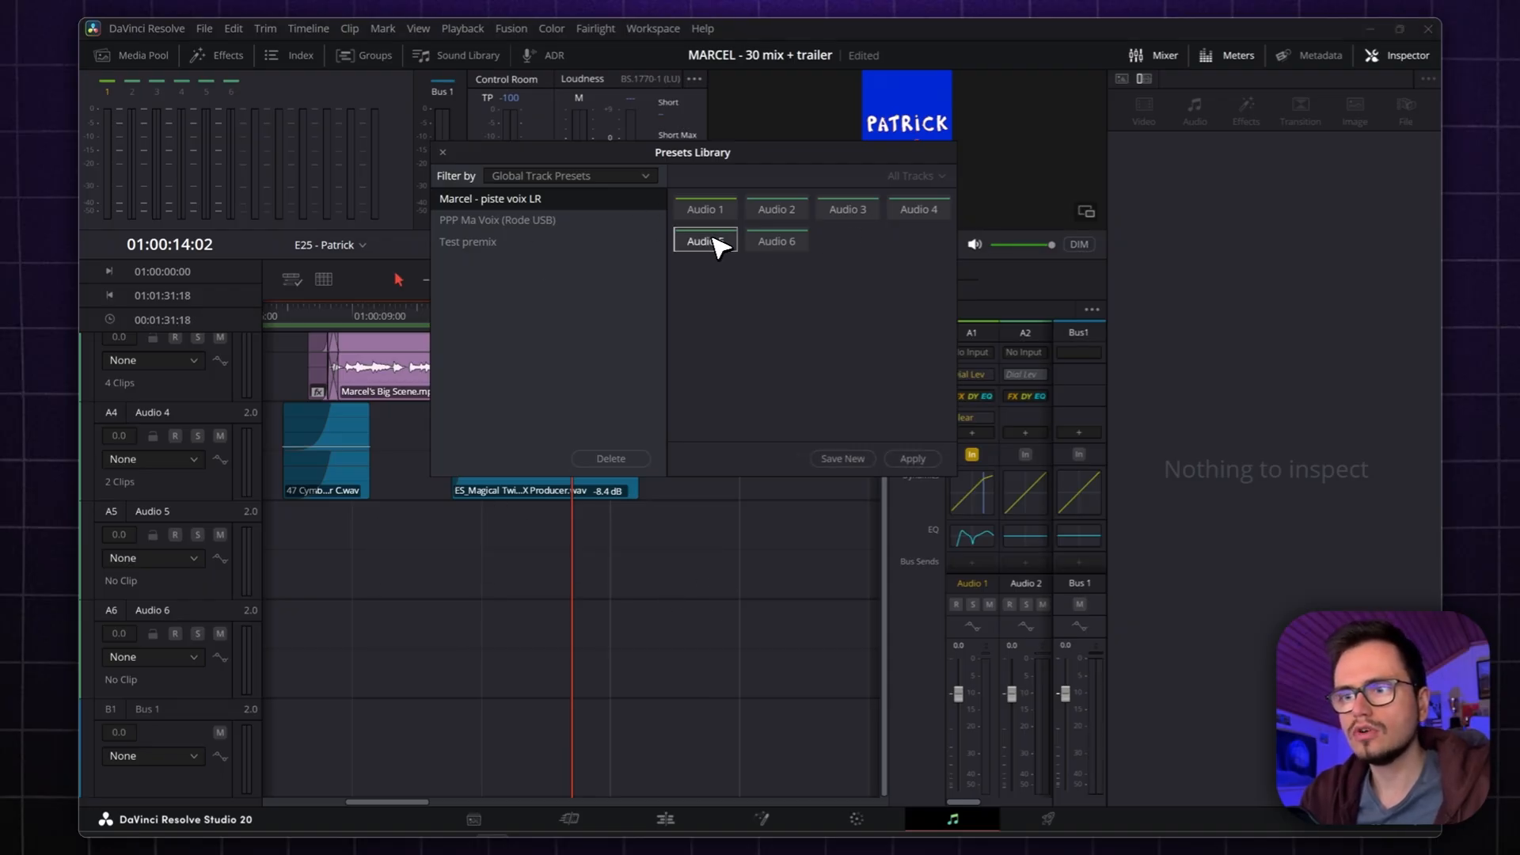
click(913, 459)
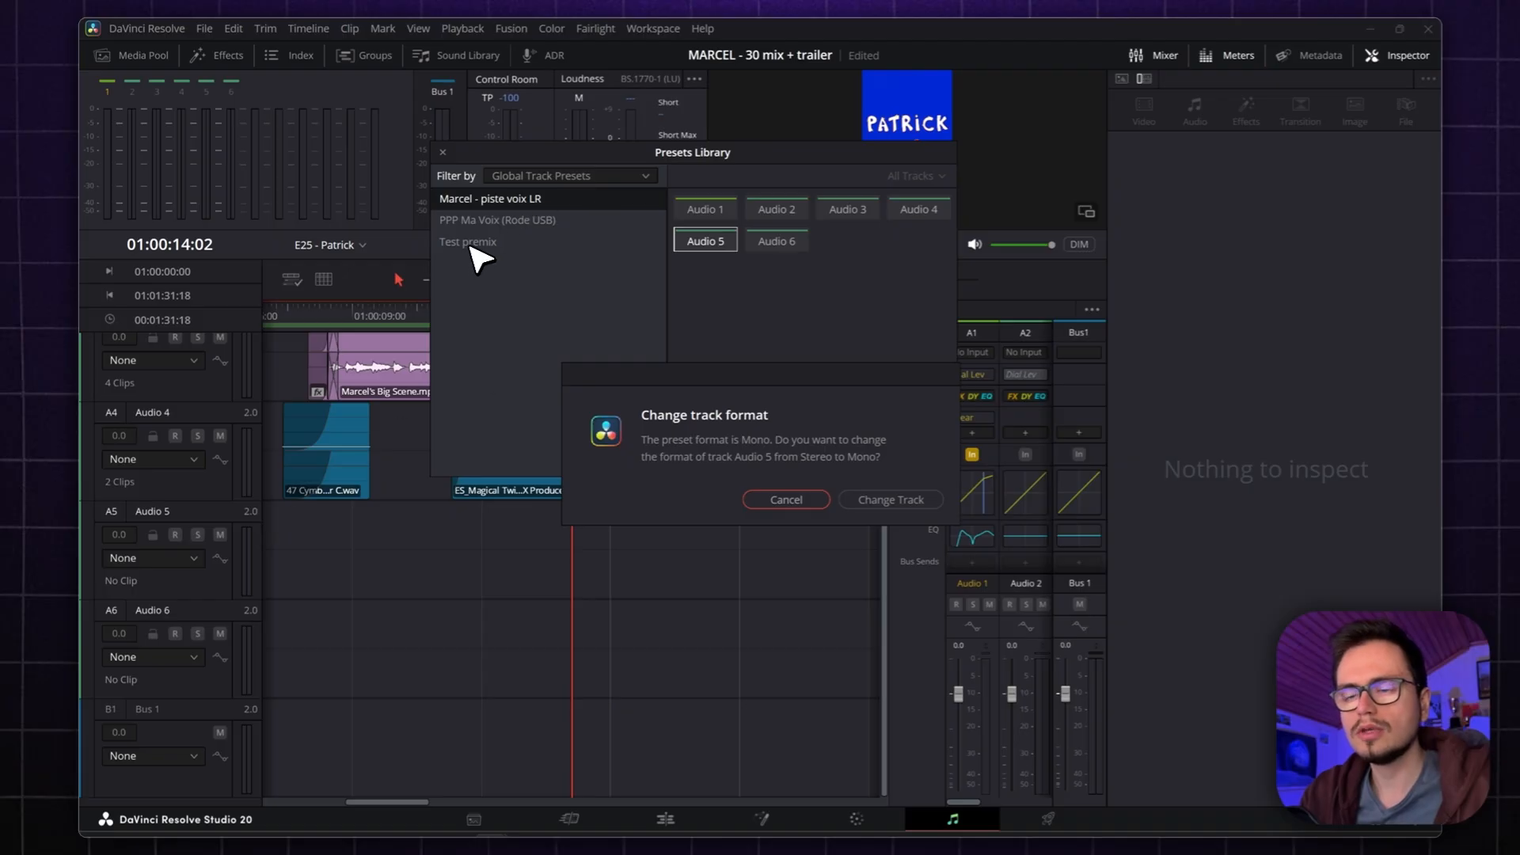
click(890, 499)
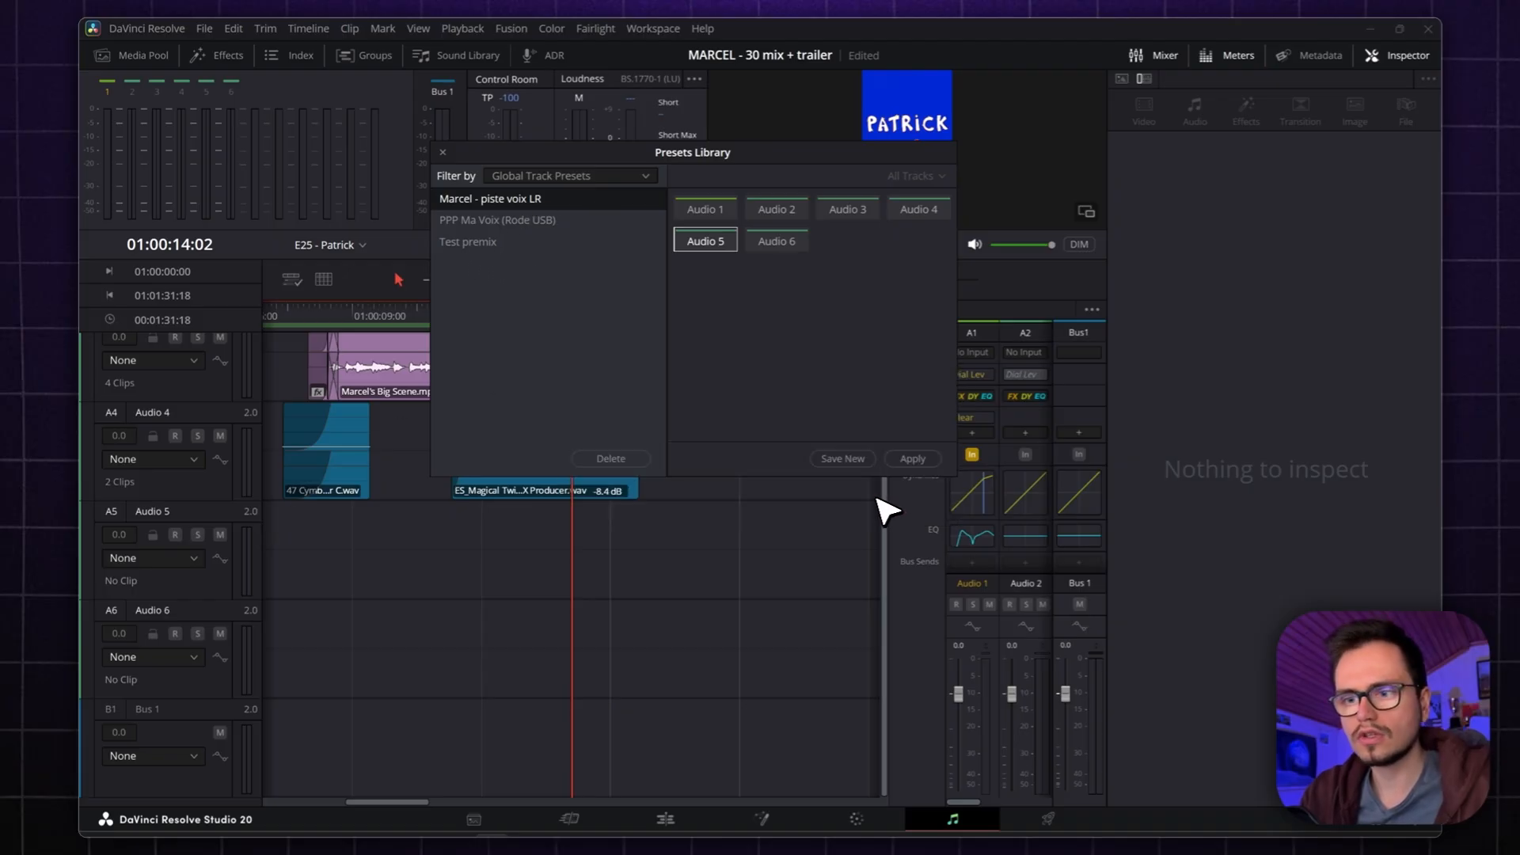
click(442, 154)
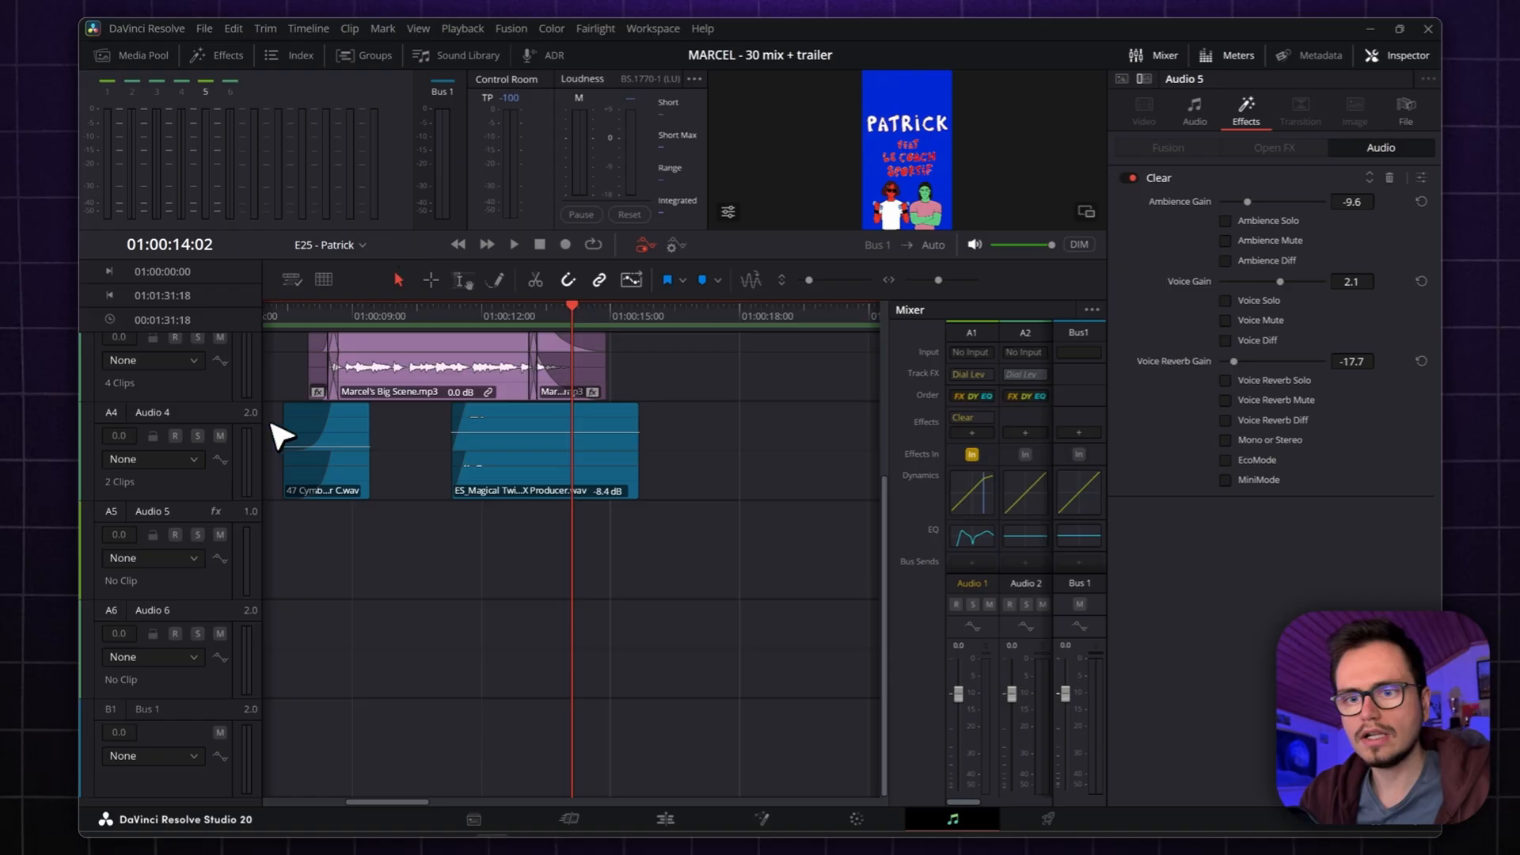
- Select the Audio 5 track and widen the mixer to examine its channel strip, from effects and EQ to bus outputs
click(150, 524)
drag(884, 483, 610, 459)
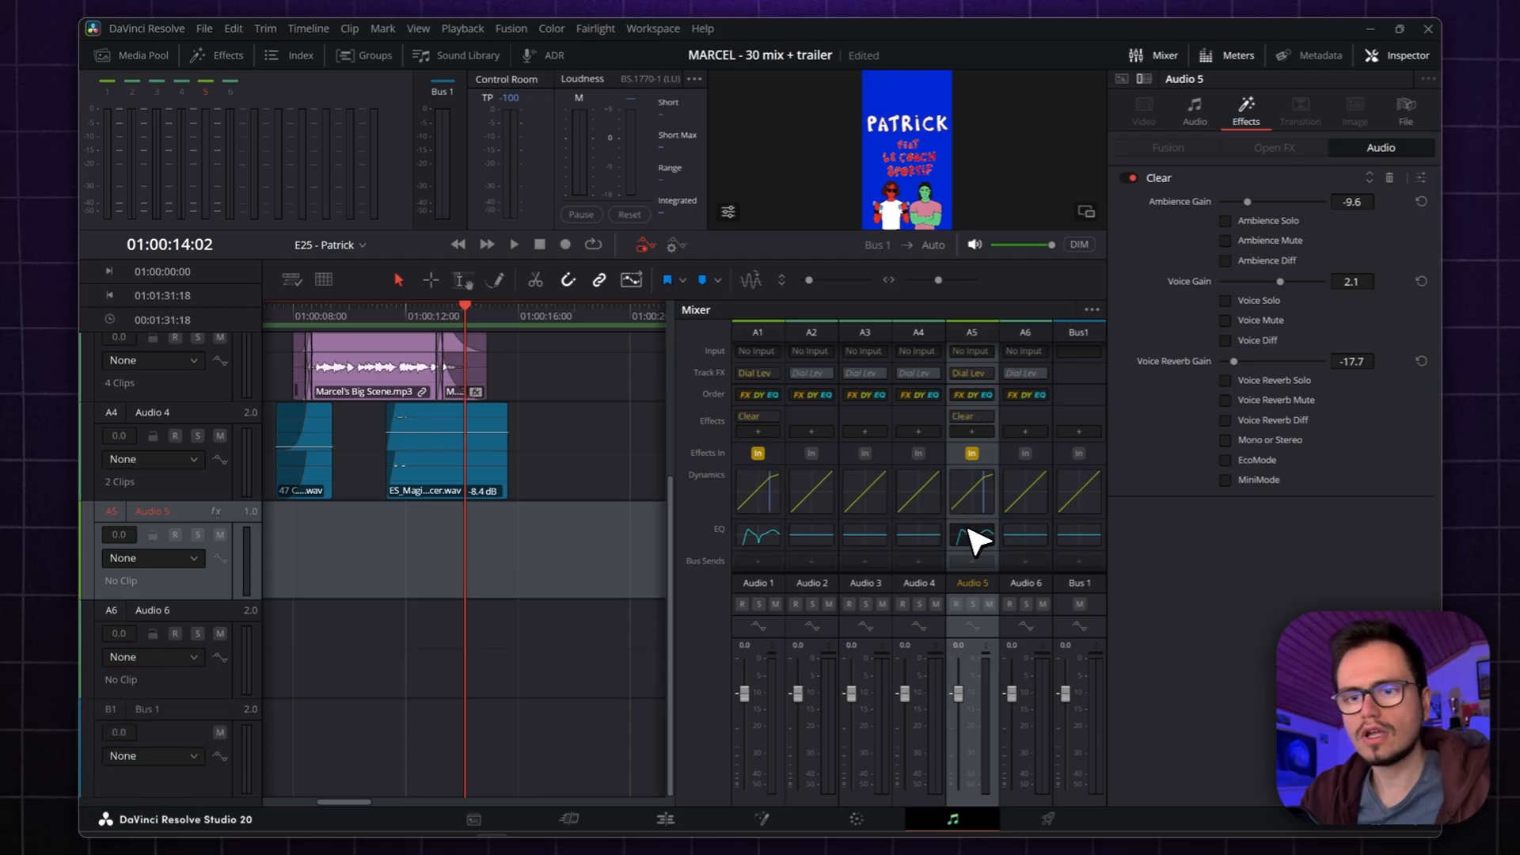
scroll(783, 523, down, 3)
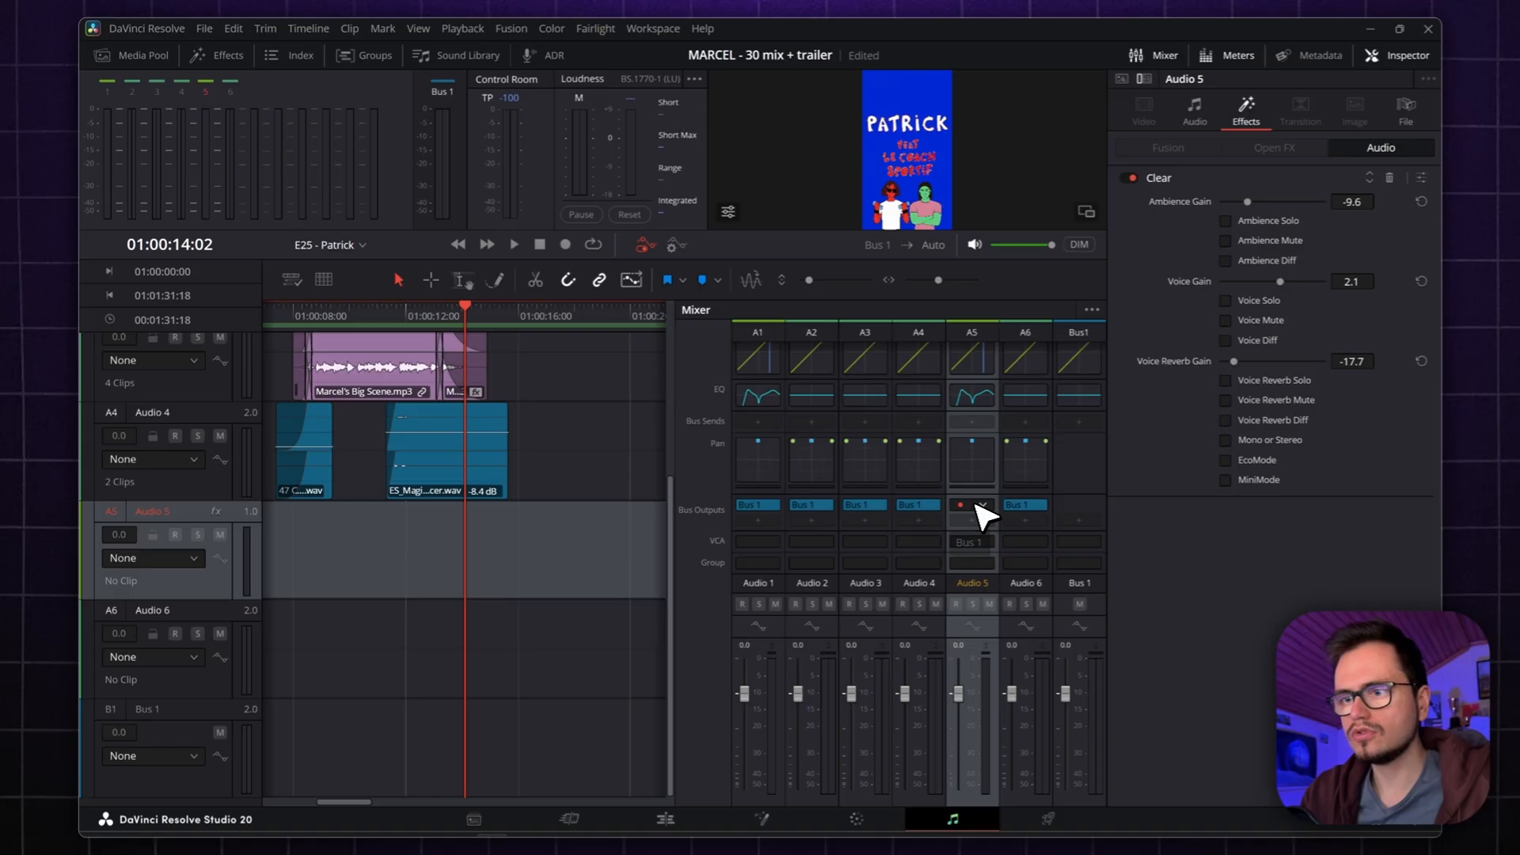
scroll(966, 555, up, 3)
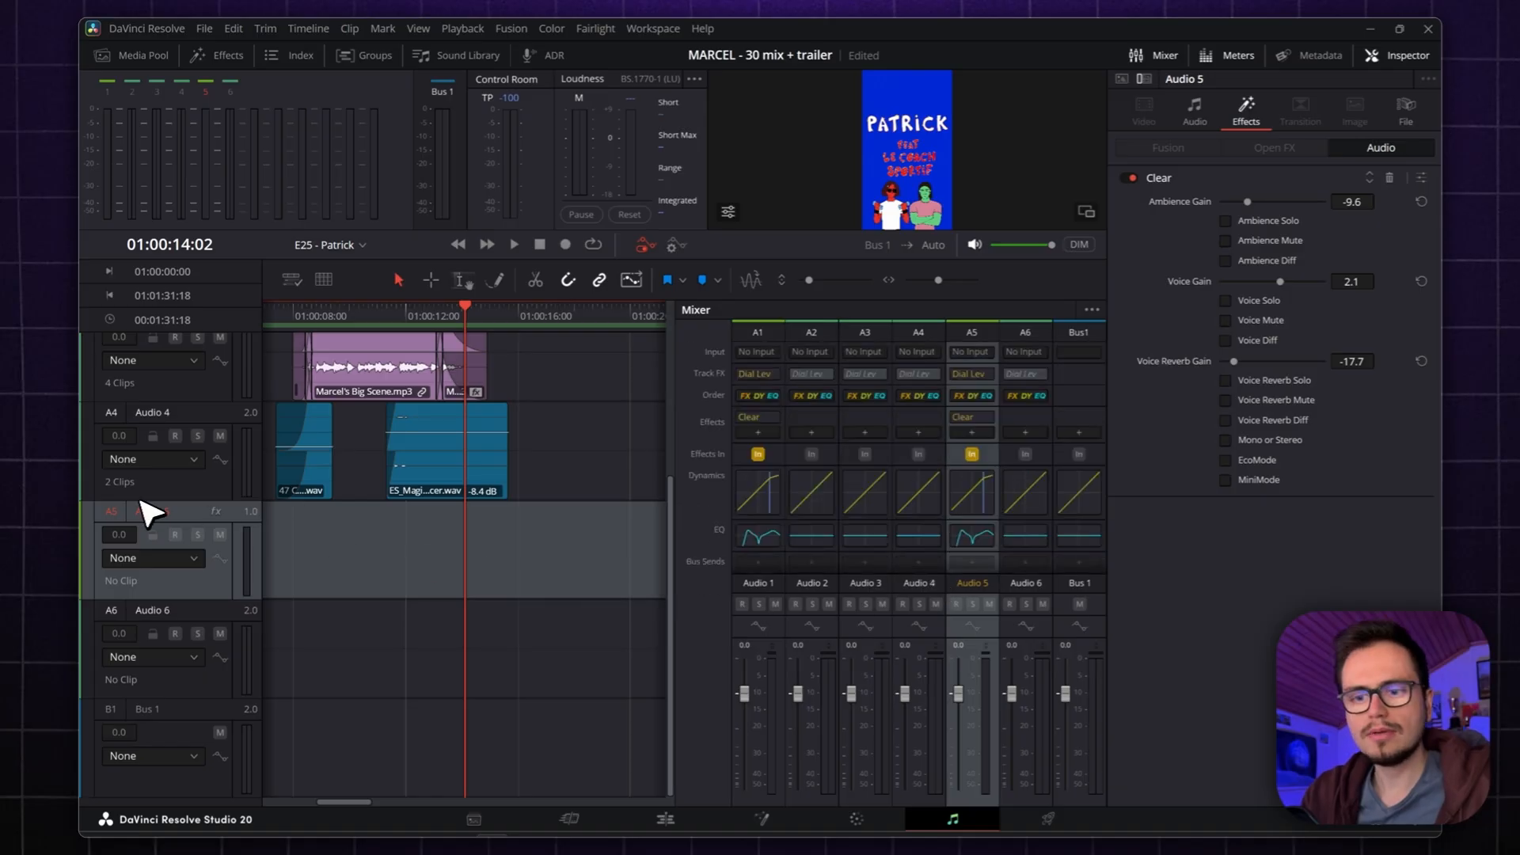